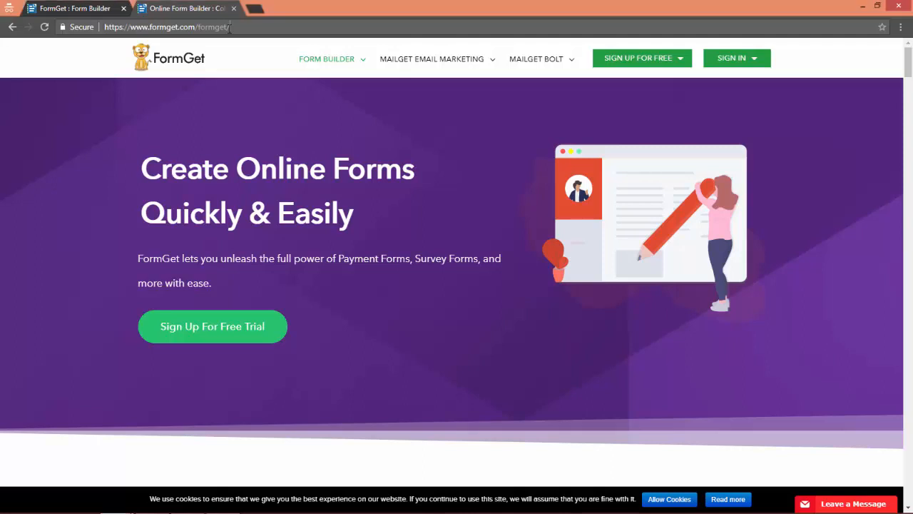
# Open formget.com/app/view_new/form and create a new form titled "Contact Us"
pyautogui.write('https://www.formget.com/app/view_new/form')
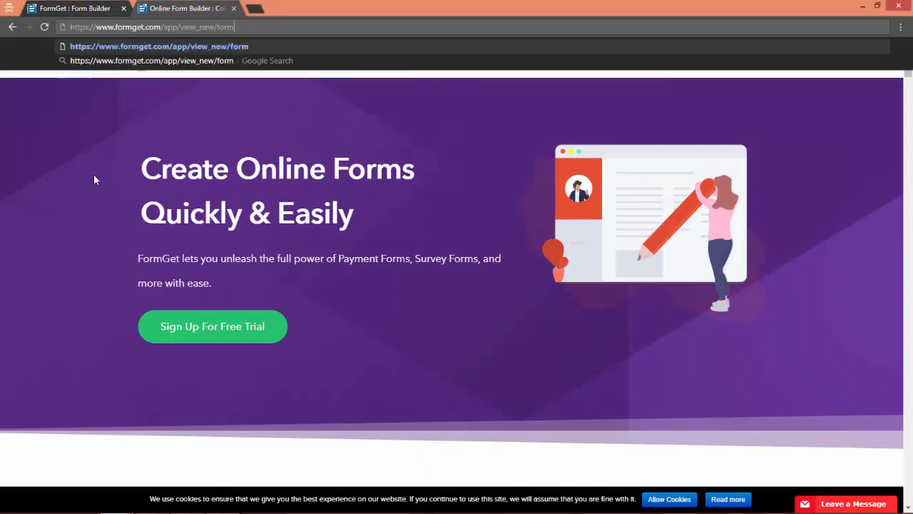
pyautogui.press('Return')
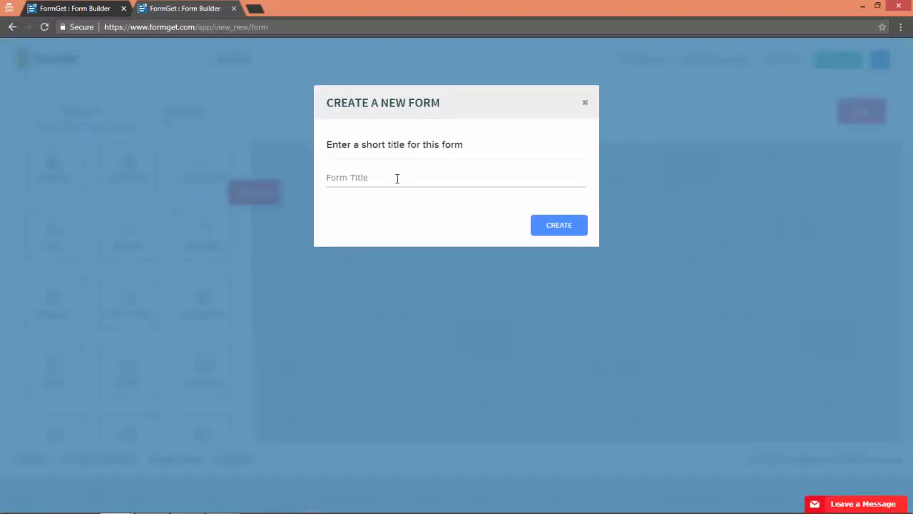
pyautogui.write('ct Us')
pyautogui.click(581, 228)
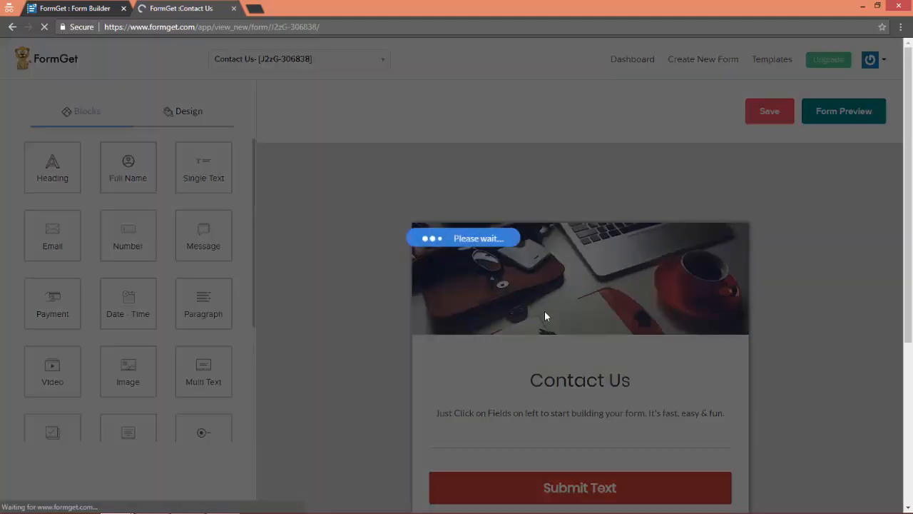
# Examine the new form's default layout and compare the available field blocks with the design settings
pyautogui.scroll(-2, 312, 308)
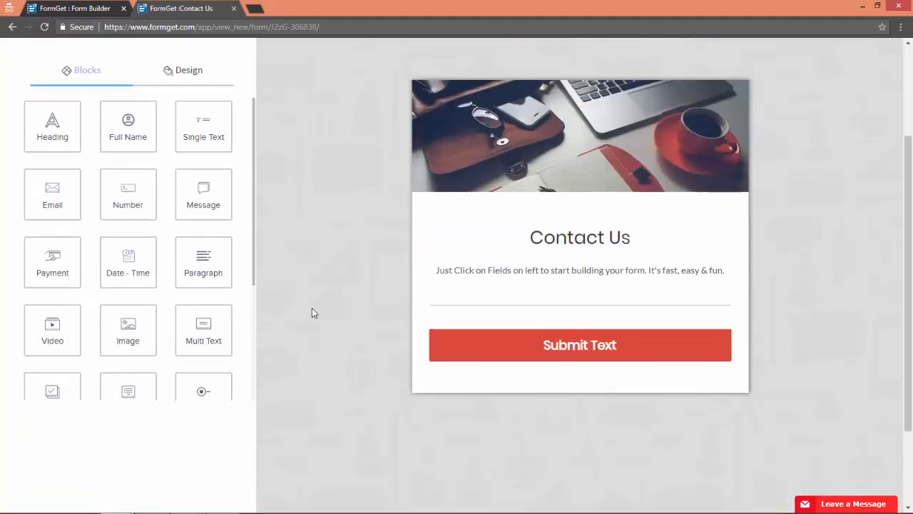
pyautogui.scroll(2, 312, 308)
pyautogui.scroll(-1, 311, 308)
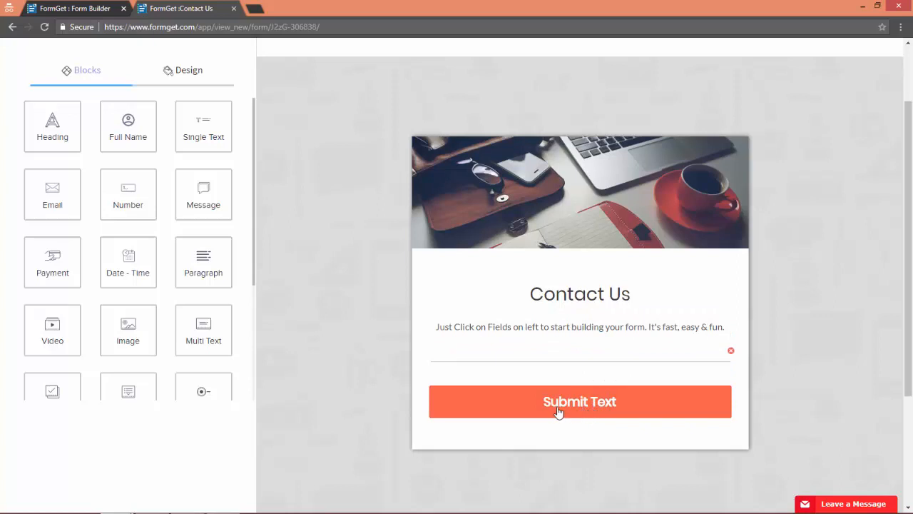
pyautogui.scroll(1, 571, 411)
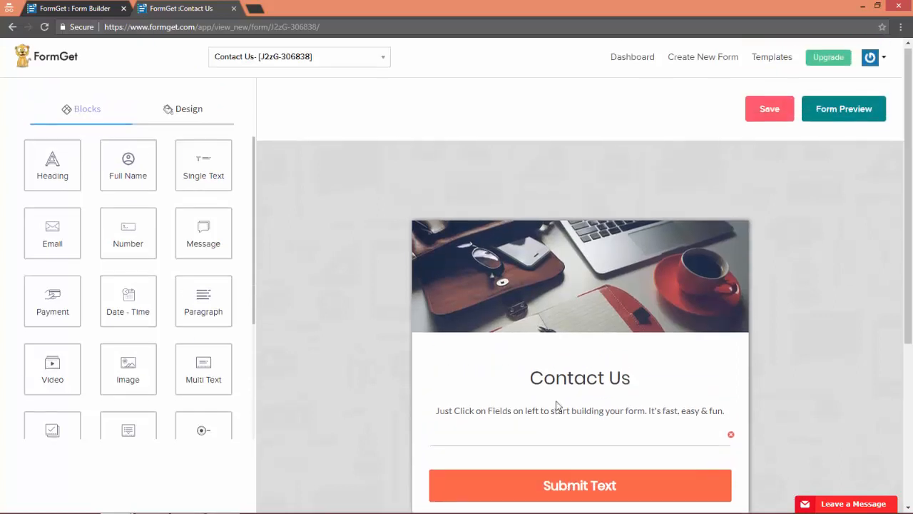
pyautogui.scroll(-2, 549, 399)
pyautogui.scroll(2, 547, 381)
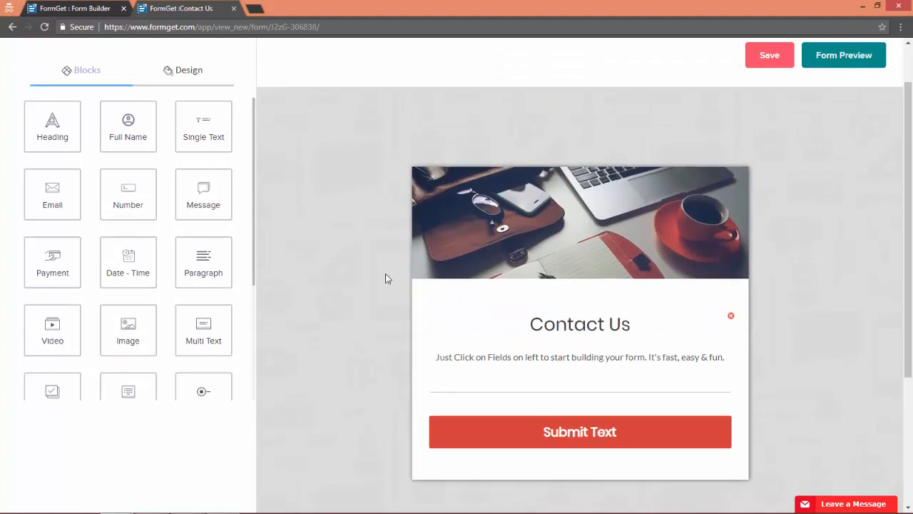
pyautogui.scroll(1, 386, 274)
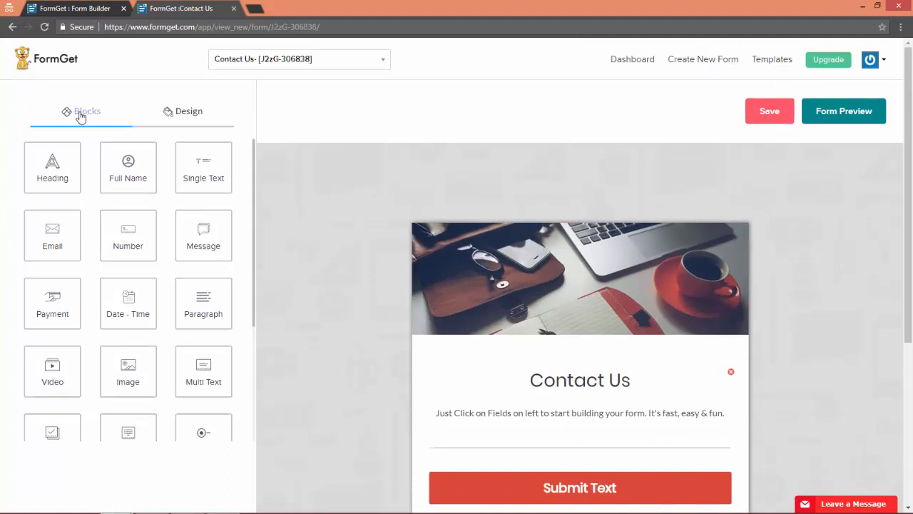
pyautogui.click(180, 115)
pyautogui.click(95, 112)
pyautogui.click(149, 112)
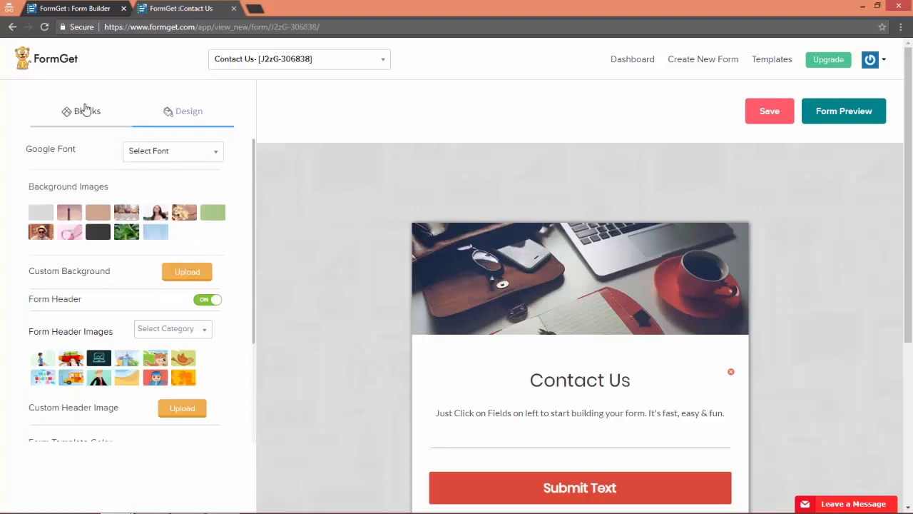
pyautogui.click(84, 109)
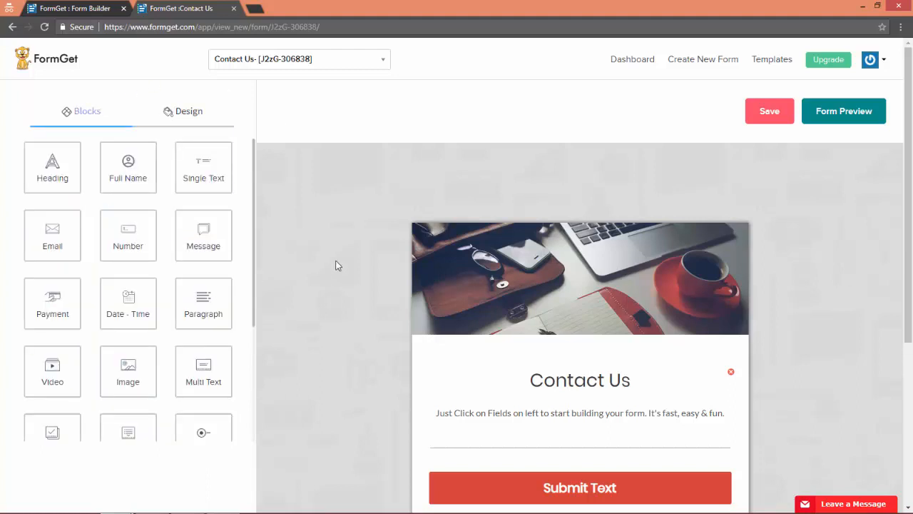
# Select the form's heading and replace its text with "Contact Us"
pyautogui.click(601, 380)
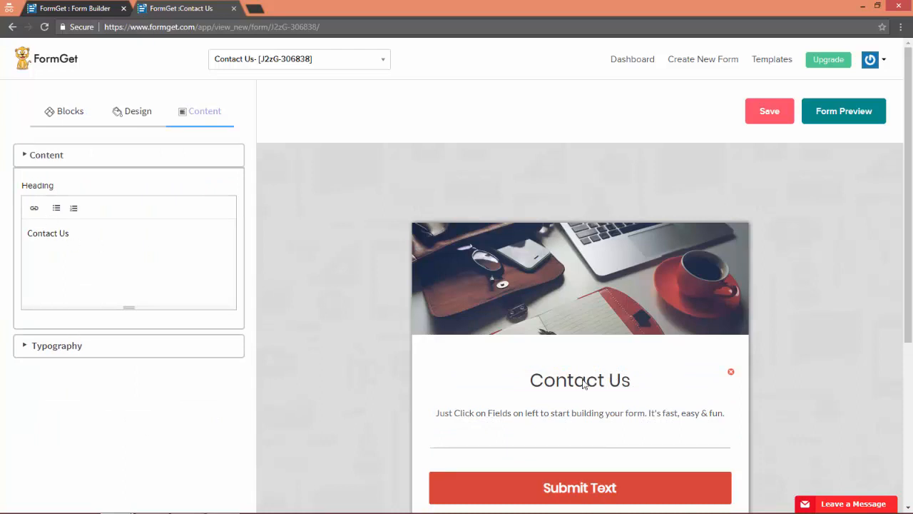
pyautogui.click(610, 381)
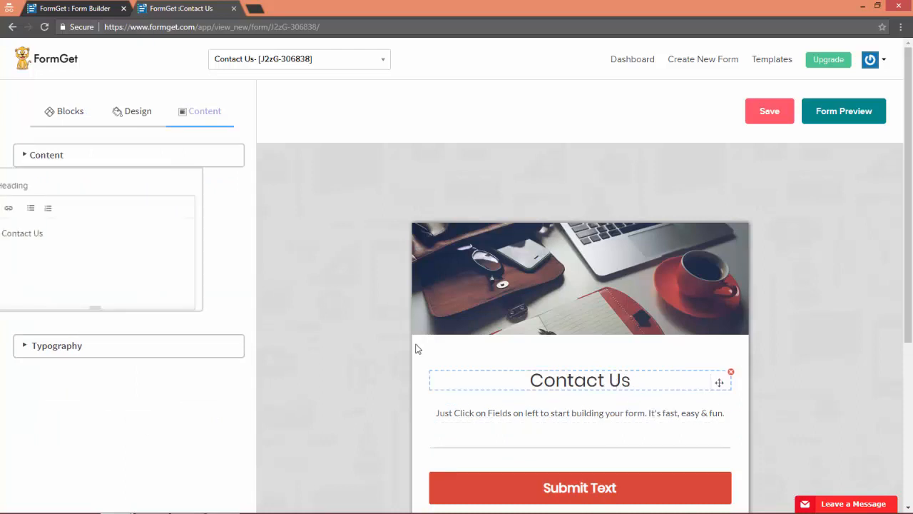
pyautogui.tripleClick(175, 238)
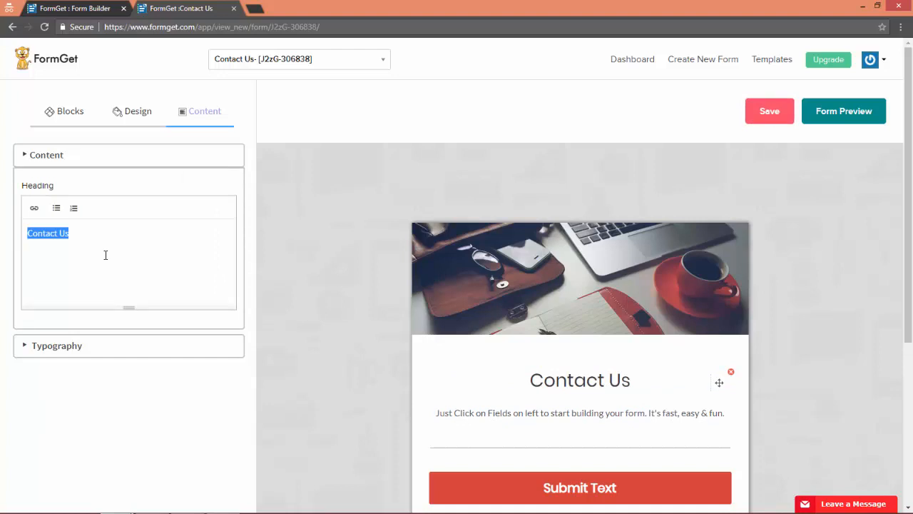
pyautogui.write('Contact Us')
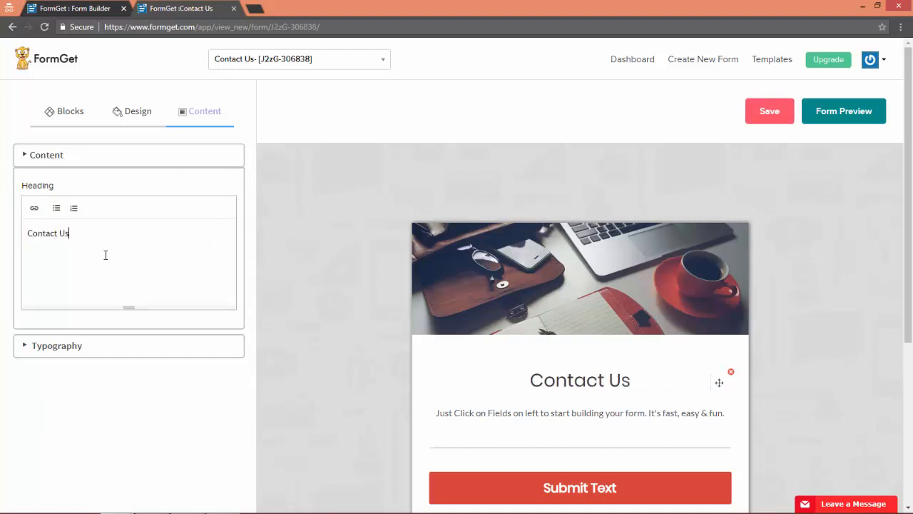
# Try left and right alignment on the form heading, returning it to centre alignment
pyautogui.click(92, 347)
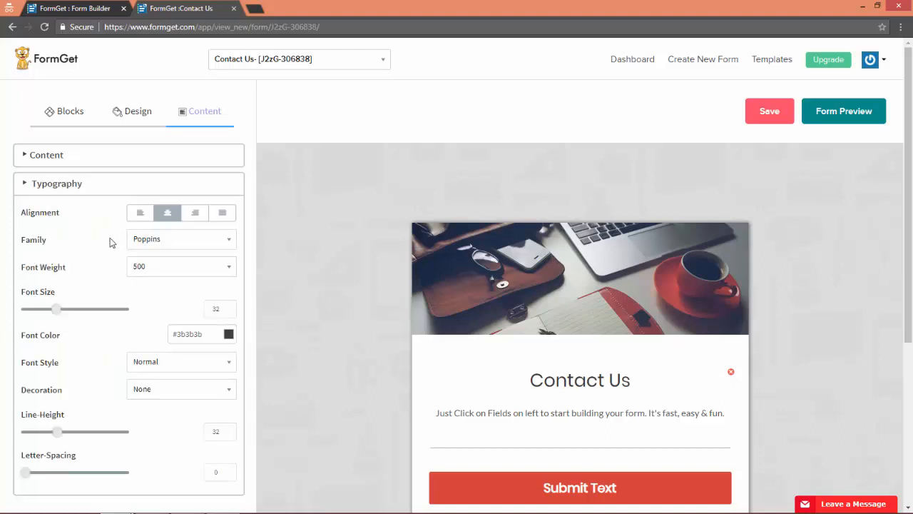
pyautogui.click(143, 216)
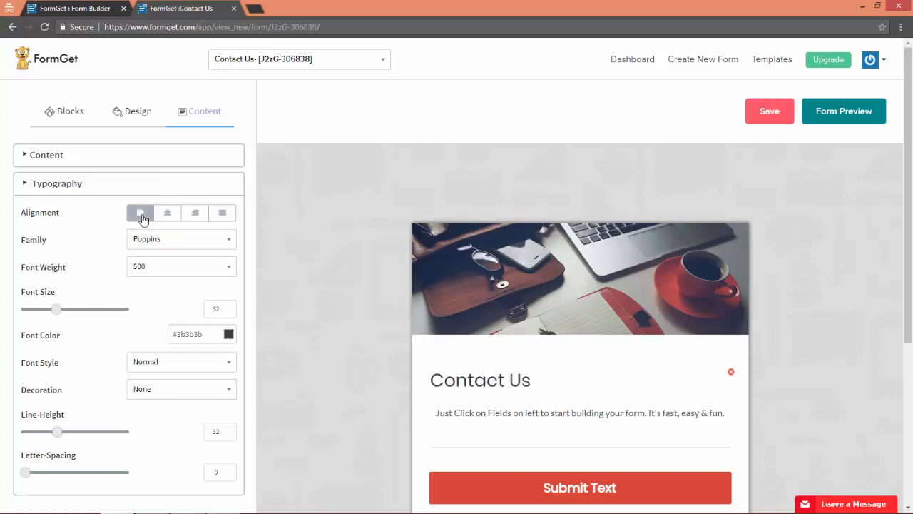
pyautogui.click(167, 216)
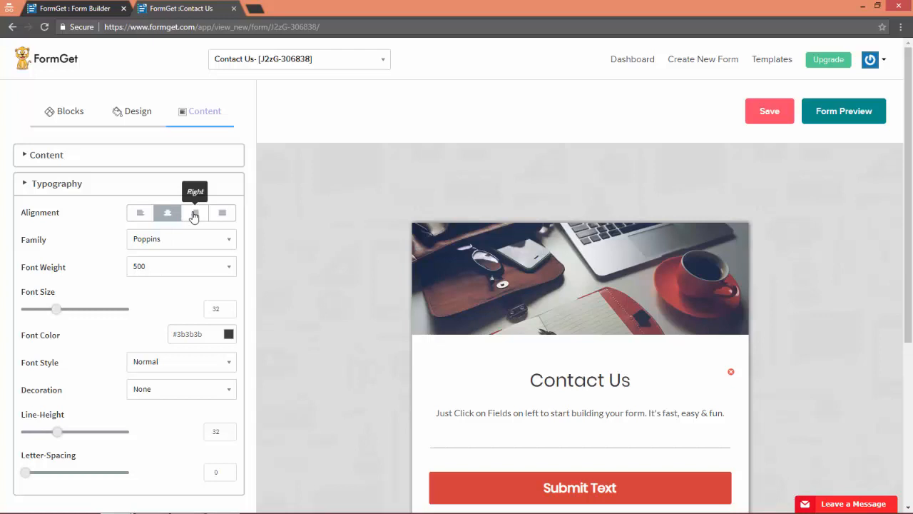
pyautogui.click(194, 215)
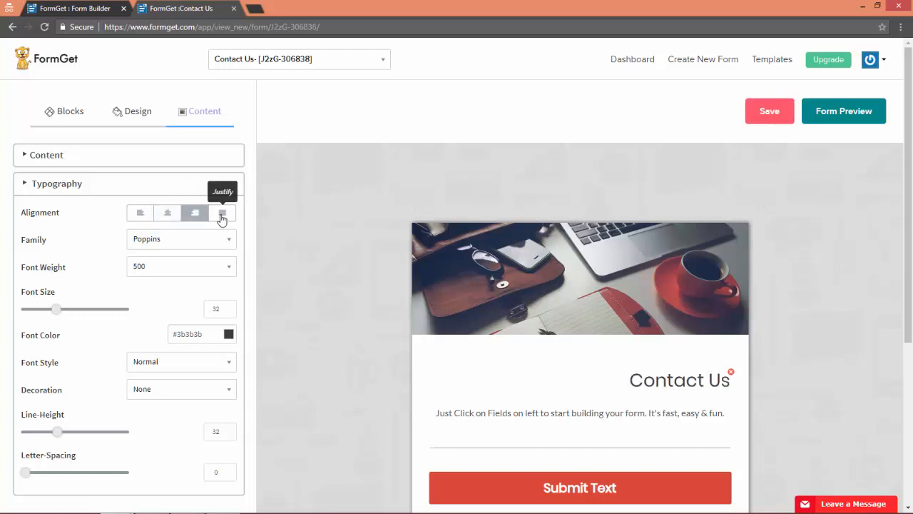
pyautogui.click(171, 218)
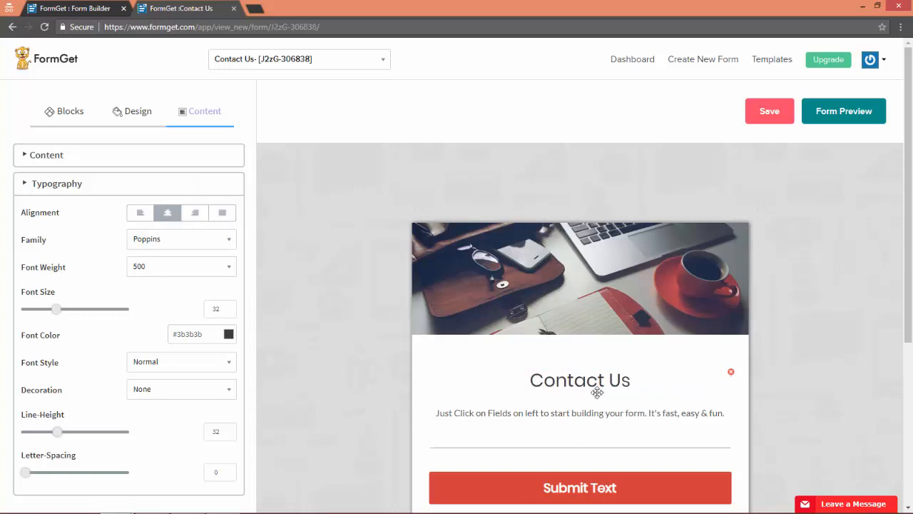
# Try the Fascinate Inline and Belgrano font families on the form heading
pyautogui.scroll(-1, 353, 304)
pyautogui.click(217, 205)
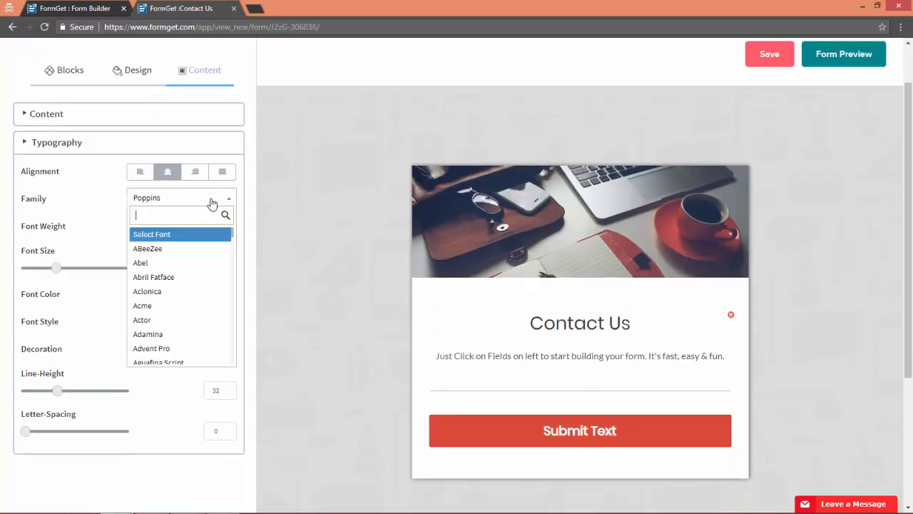
pyautogui.scroll(-20, 183, 263)
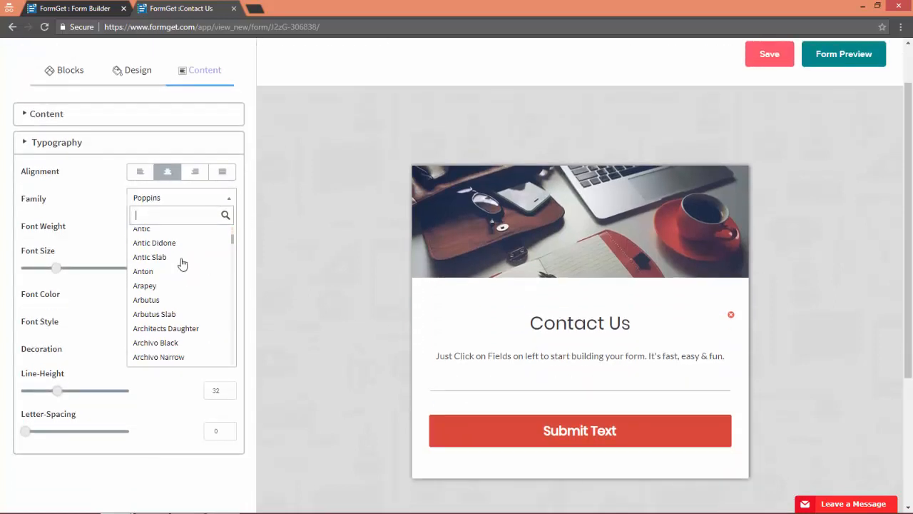
pyautogui.scroll(-15, 182, 314)
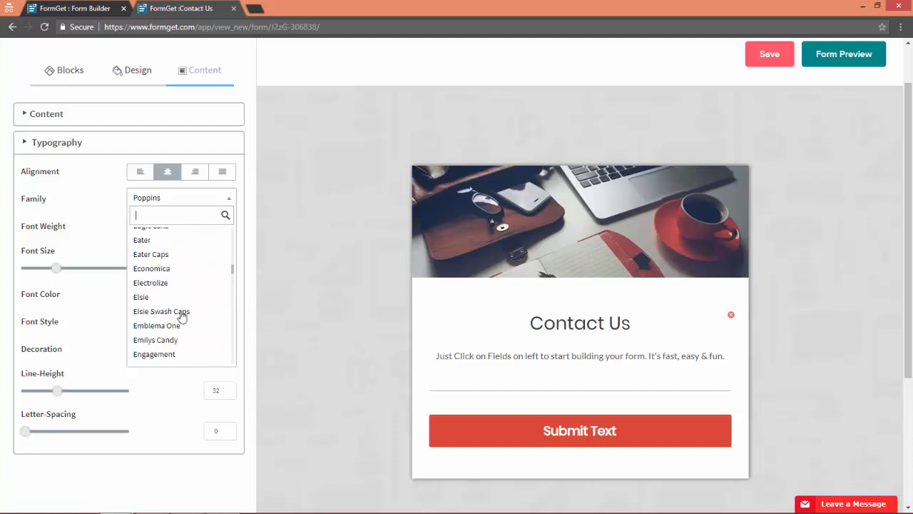
pyautogui.click(172, 315)
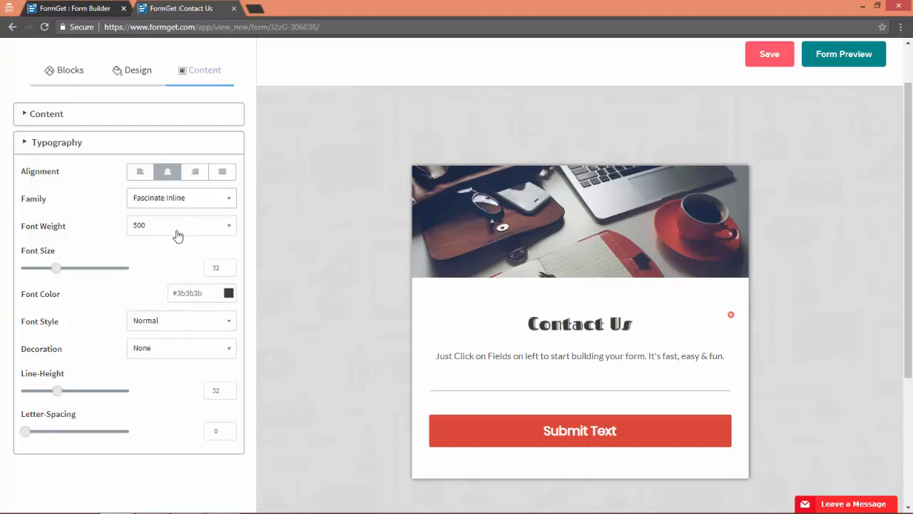
pyautogui.click(169, 197)
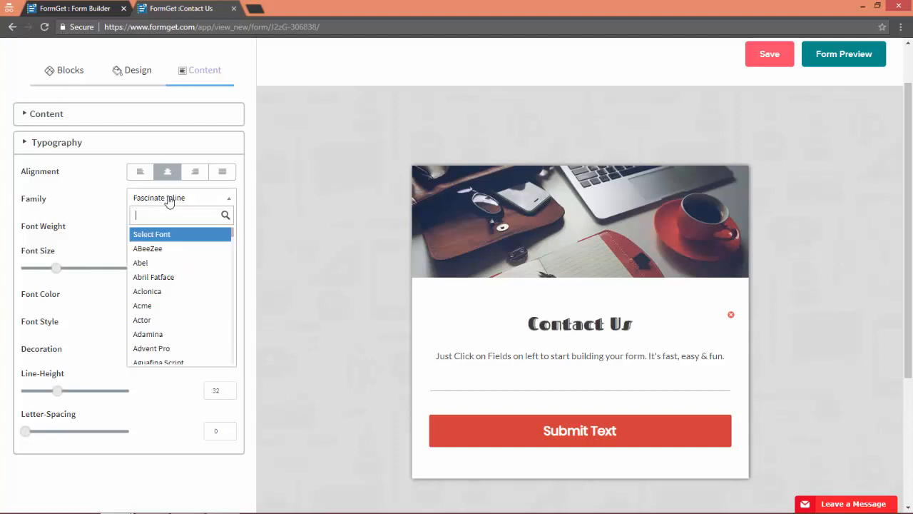
pyautogui.scroll(-5, 189, 320)
pyautogui.scroll(-5, 187, 319)
pyautogui.click(187, 318)
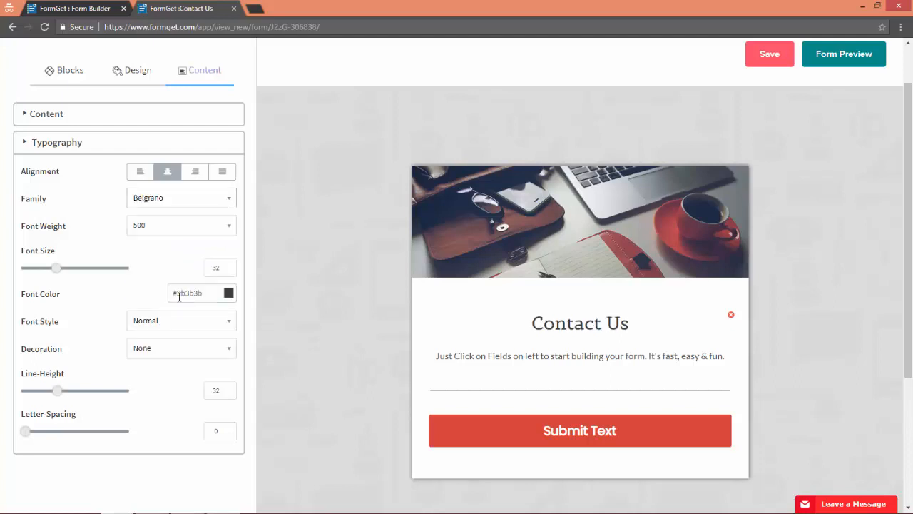
# Try the Battambang, Jura and IM Fell Great Primer font families on the form heading
pyautogui.click(184, 205)
pyautogui.scroll(-10, 159, 319)
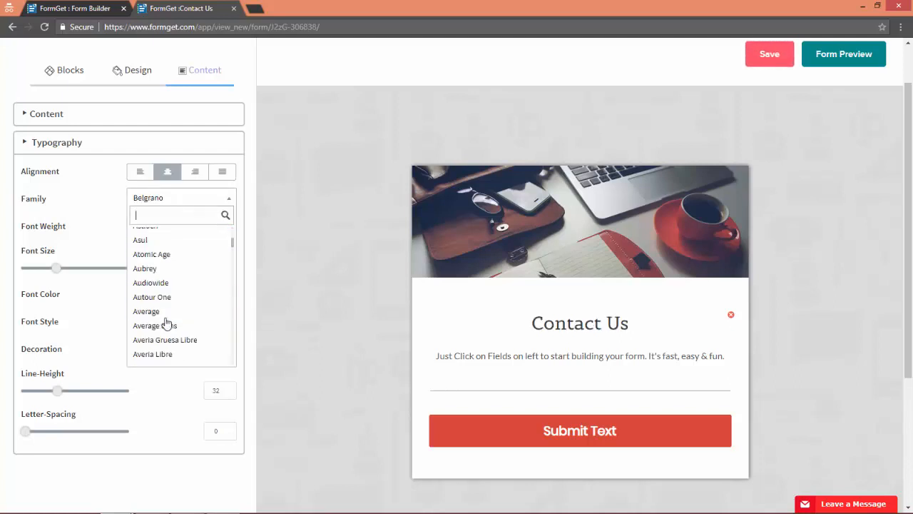
pyautogui.click(166, 316)
pyautogui.click(175, 201)
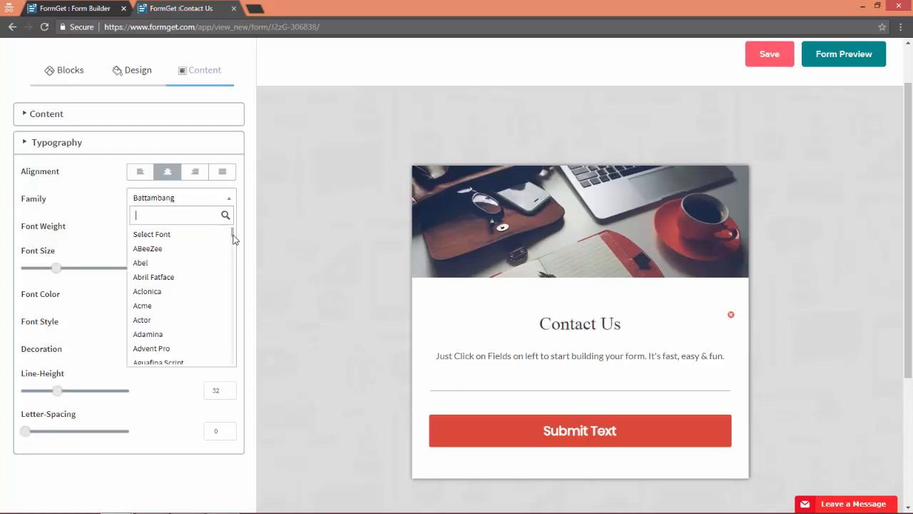
pyautogui.moveTo(233, 232); pyautogui.dragTo(210, 294)
pyautogui.click(194, 279)
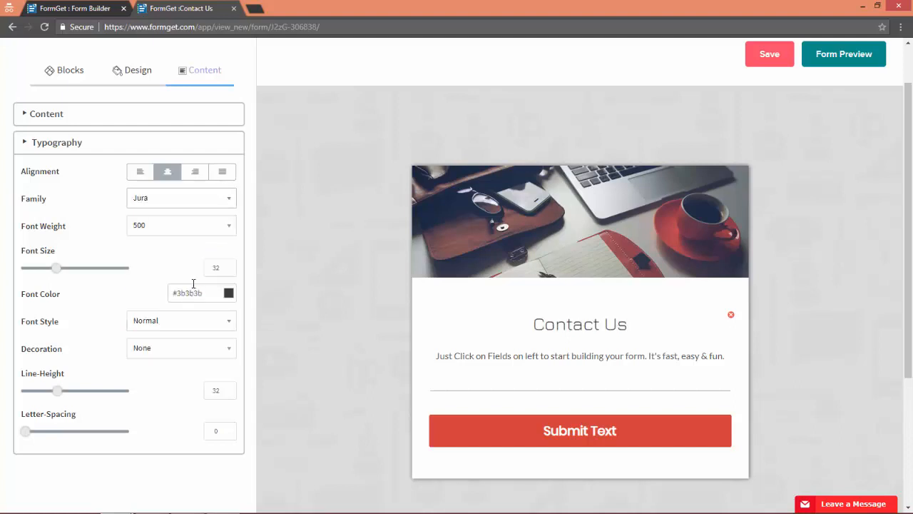
pyautogui.click(200, 203)
pyautogui.moveTo(233, 230); pyautogui.dragTo(232, 288)
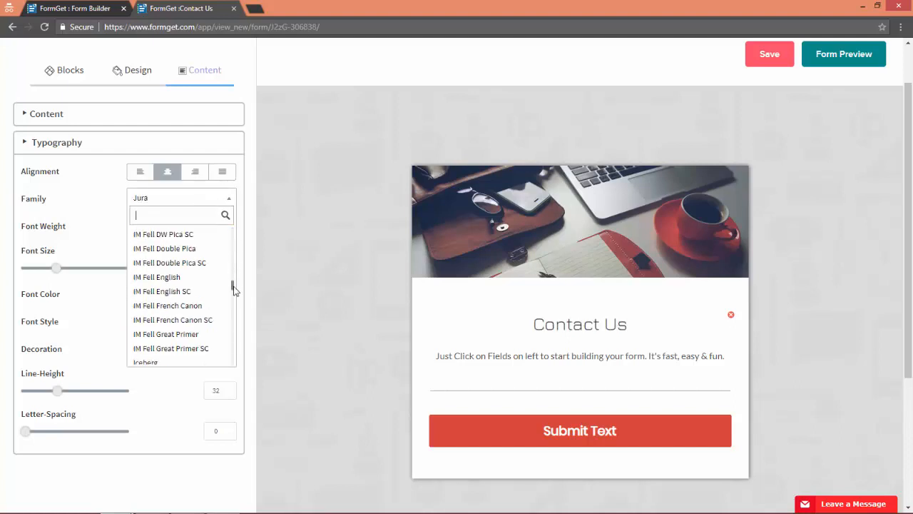
pyautogui.click(182, 298)
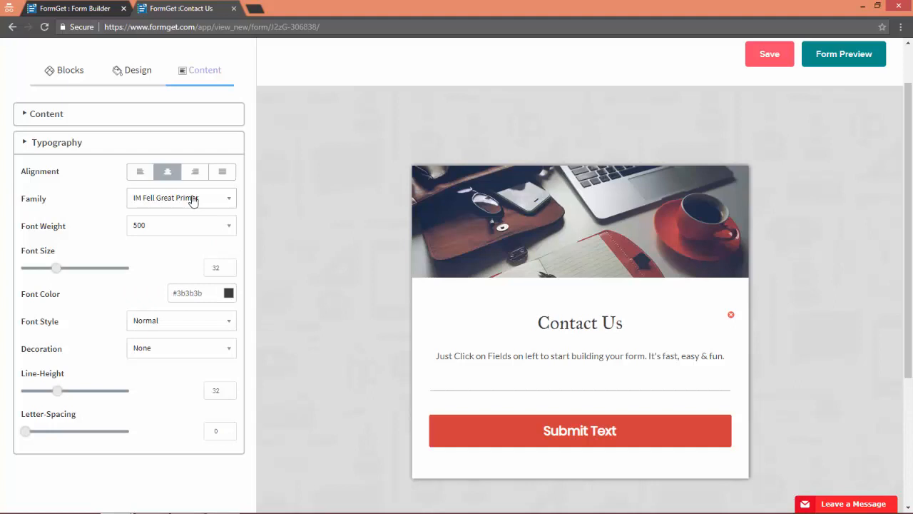
# Search the font list for "popp" and set the heading's font family to Poppins
pyautogui.click(149, 201)
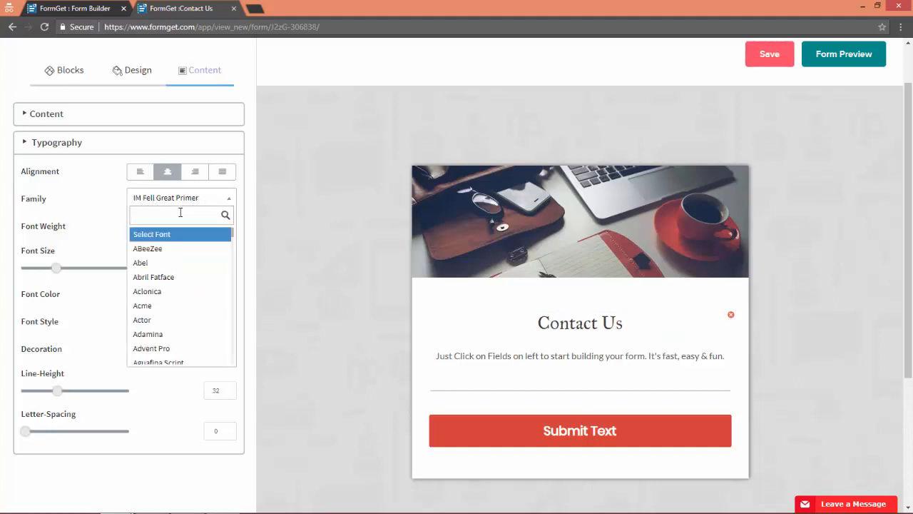
pyautogui.write('popp')
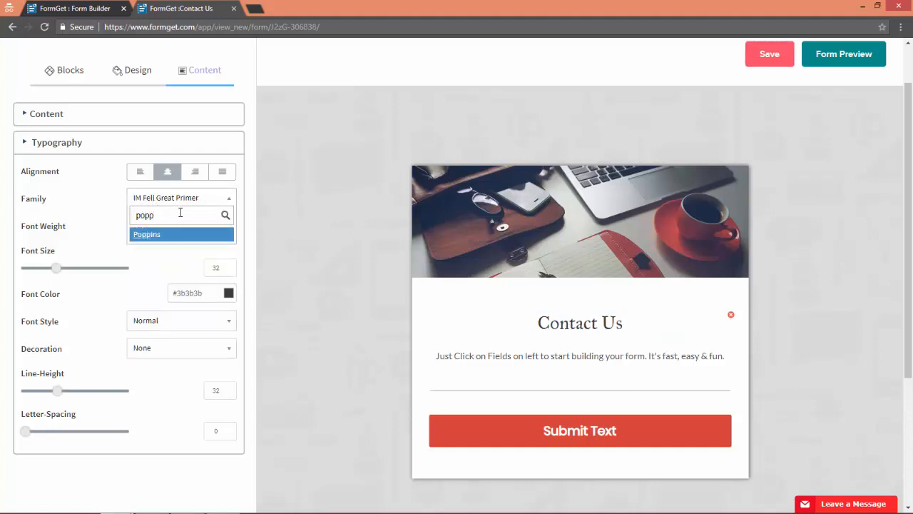
pyautogui.click(171, 235)
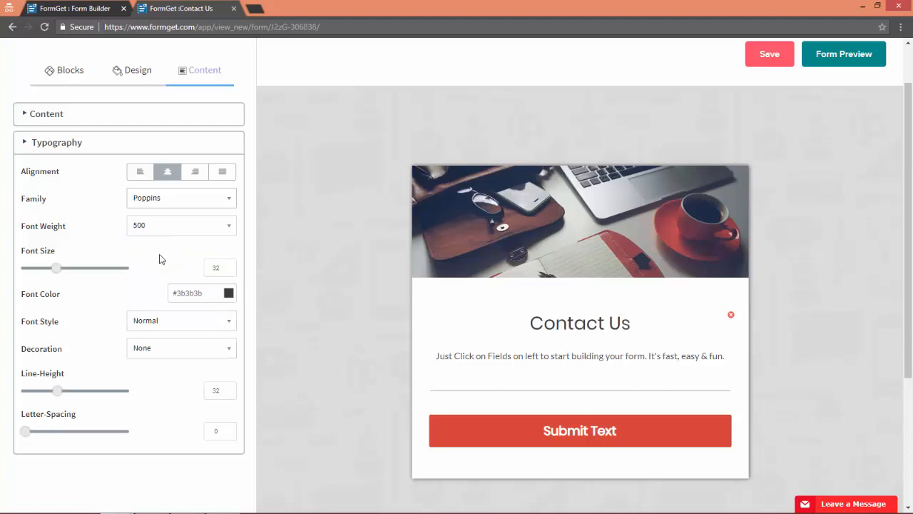
# Try a font weight of 800 on the heading and change it to 100
pyautogui.click(160, 259)
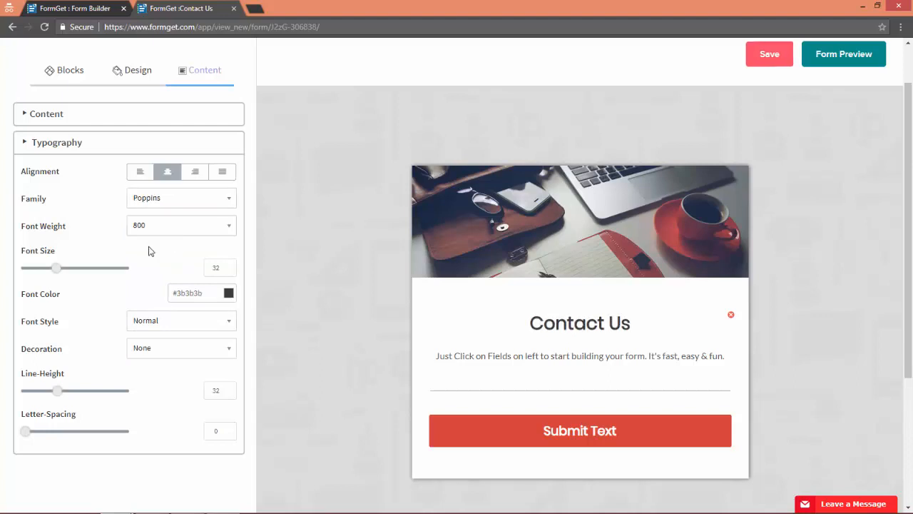
pyautogui.click(162, 228)
pyautogui.click(163, 238)
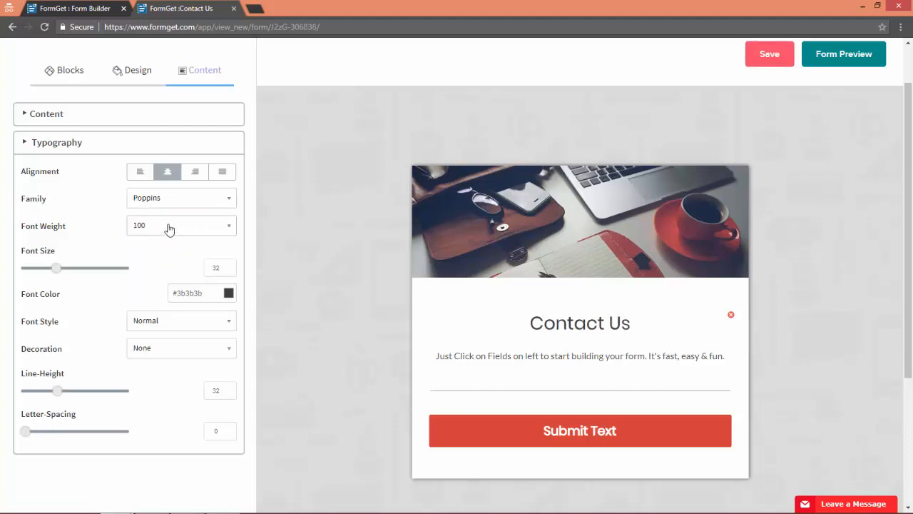
# Preview the heading with a font weight of 800 again and return it to 100
pyautogui.click(167, 227)
pyautogui.click(163, 332)
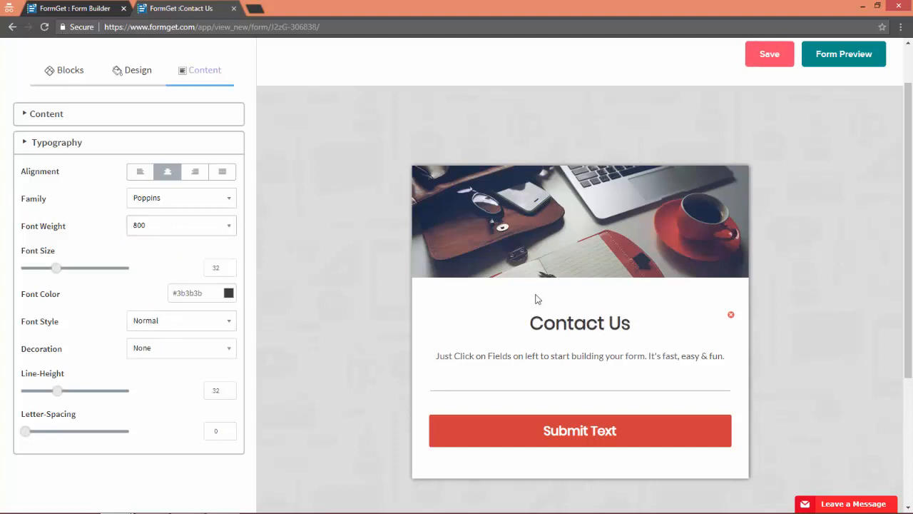
pyautogui.click(141, 230)
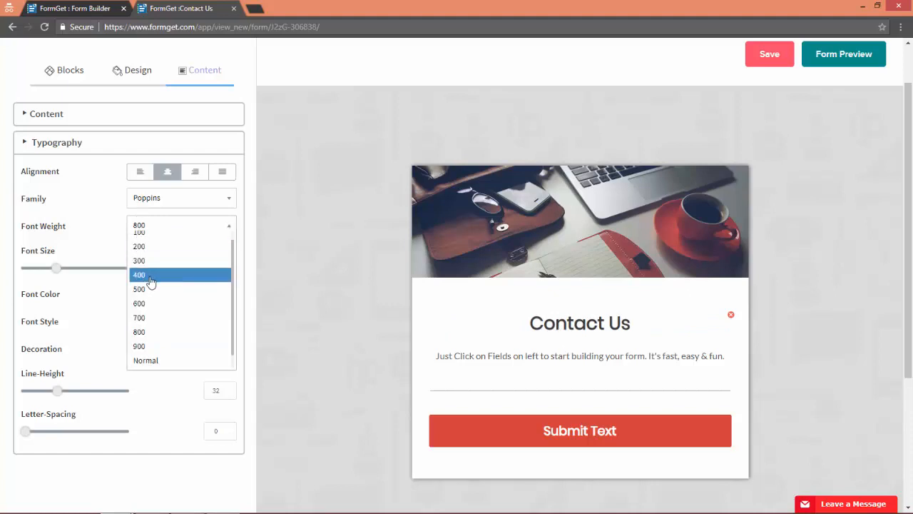
pyautogui.scroll(1, 148, 279)
pyautogui.click(163, 245)
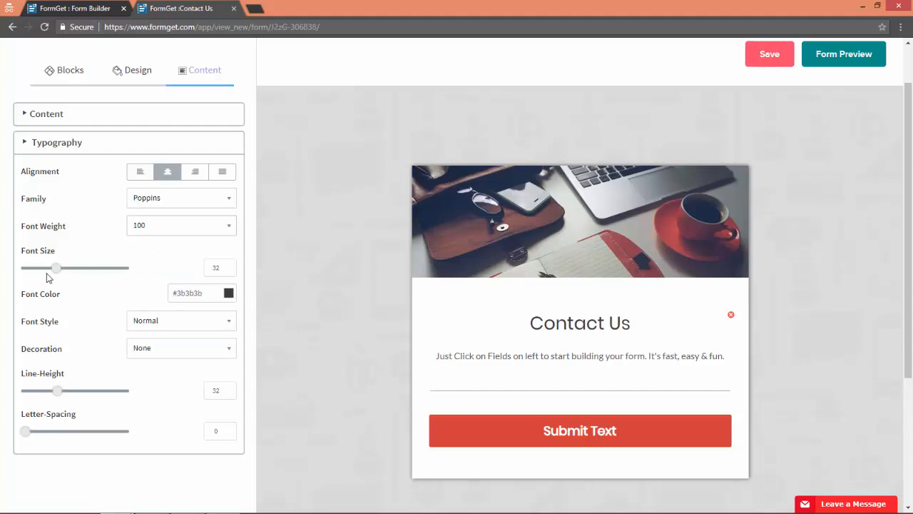
# Increase the heading's font size to 33 and change its font color to dark red #693333
pyautogui.moveTo(56, 274)
pyautogui.mouseDown()
pyautogui.moveTo(125, 287)
pyautogui.moveTo(48, 275)
pyautogui.moveTo(80, 283)
pyautogui.moveTo(64, 277)
pyautogui.mouseUp()
pyautogui.click(228, 293)
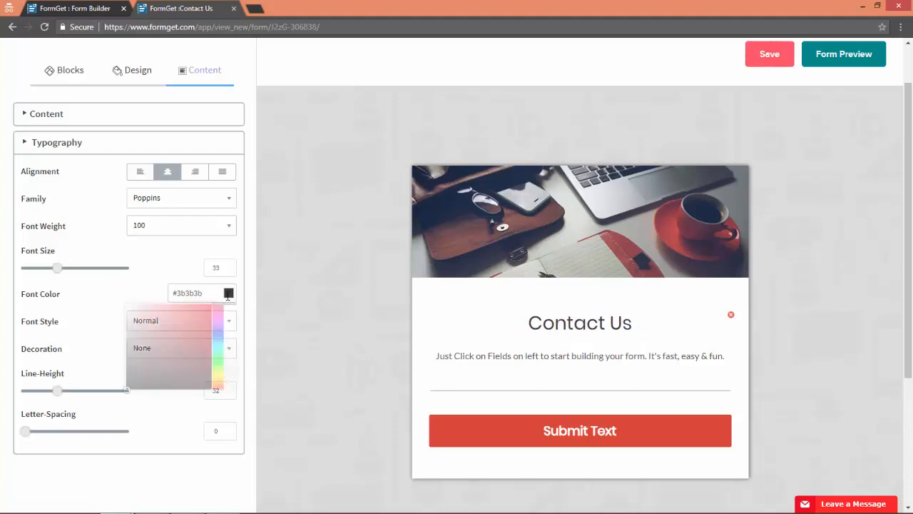
pyautogui.moveTo(155, 366); pyautogui.dragTo(169, 354)
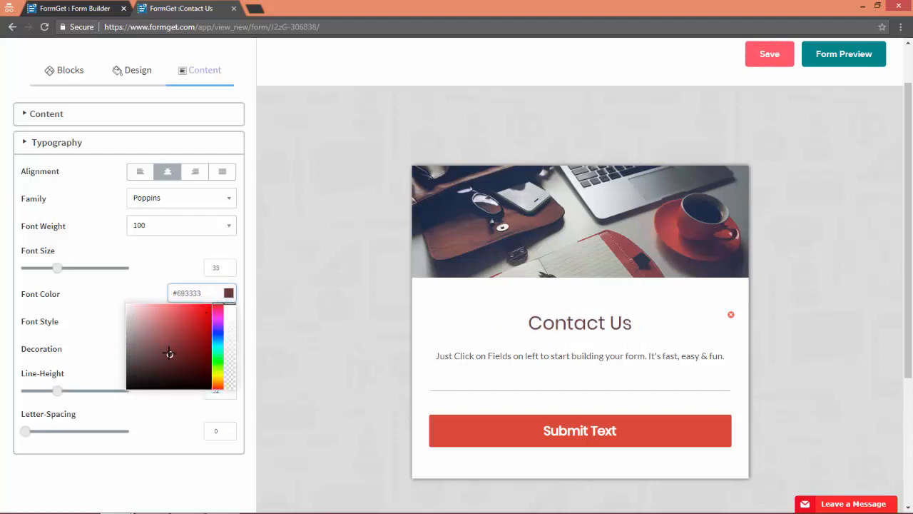
pyautogui.click(112, 294)
# Try the Italic font style on the heading and restore it to Normal
pyautogui.click(150, 322)
pyautogui.click(143, 353)
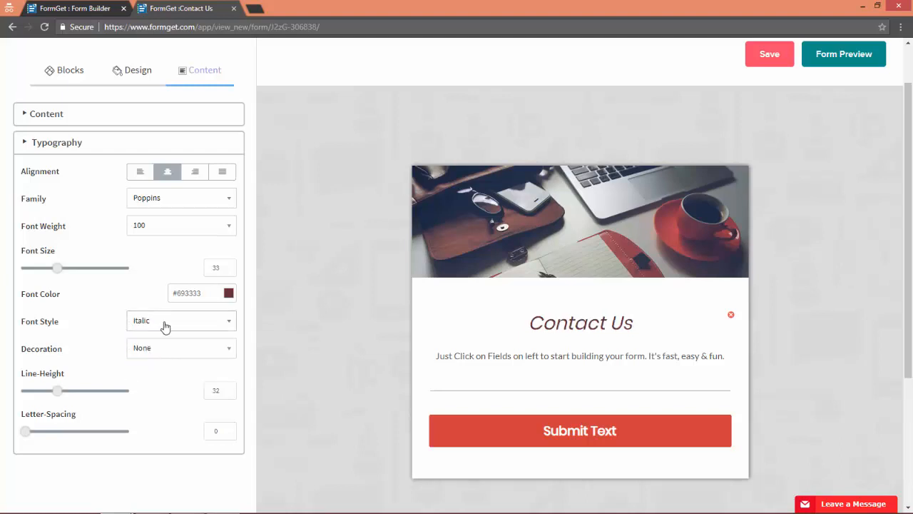
pyautogui.click(163, 326)
pyautogui.click(165, 368)
pyautogui.click(166, 319)
pyautogui.click(164, 340)
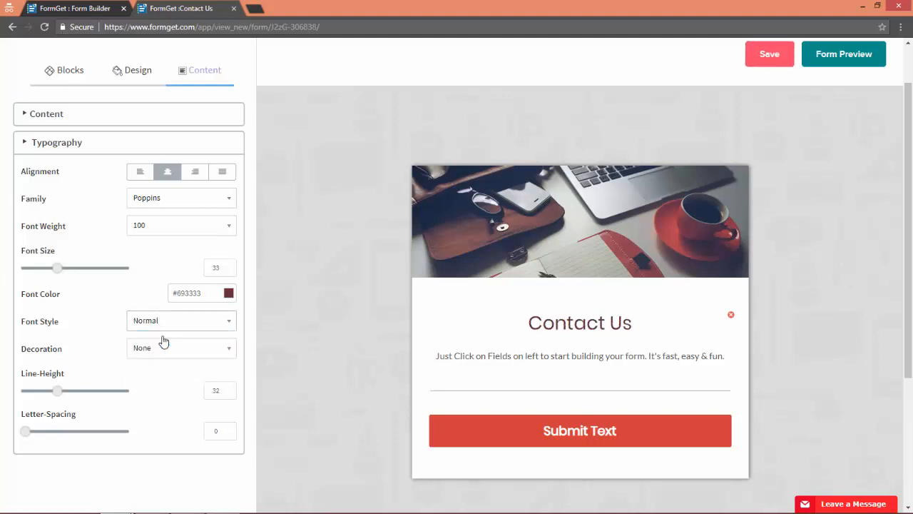
# Try the Underline, Overline and Line Through decorations on the heading and set the decoration back to None
pyautogui.click(158, 358)
pyautogui.click(158, 380)
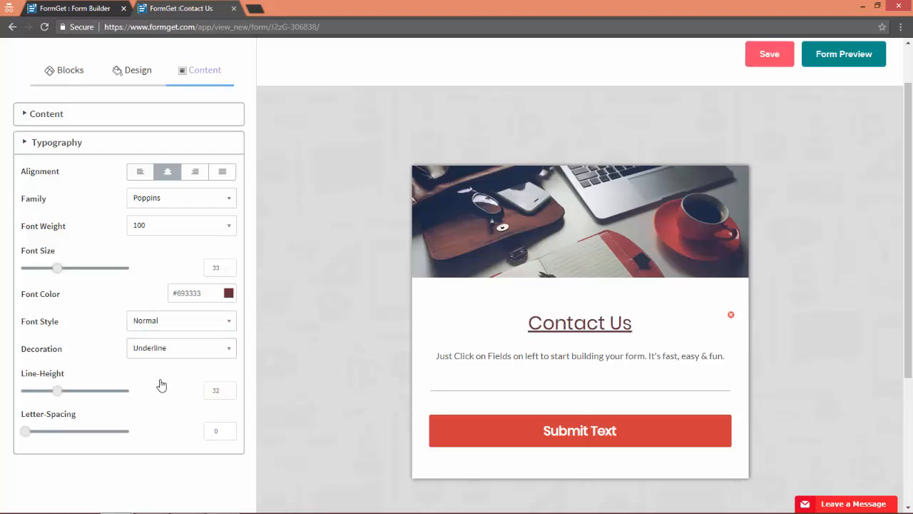
pyautogui.click(170, 354)
pyautogui.click(164, 393)
pyautogui.click(172, 351)
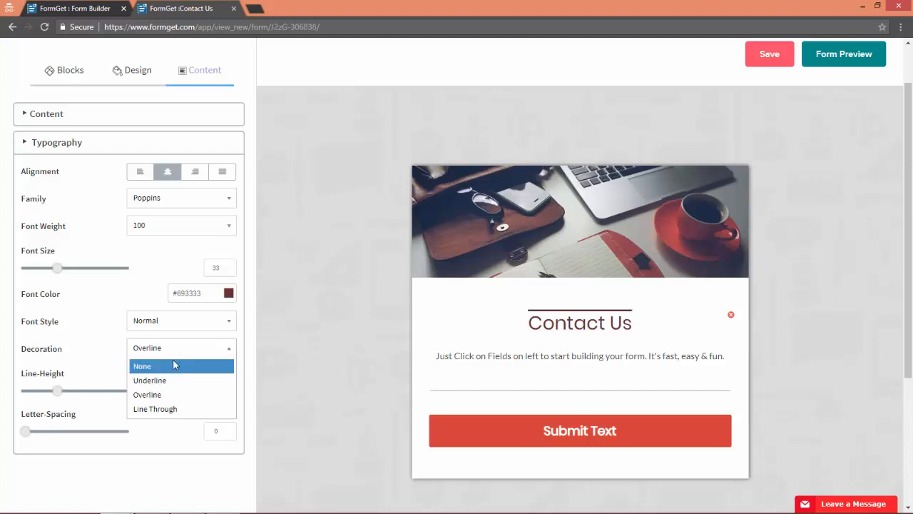
pyautogui.click(168, 409)
pyautogui.click(170, 351)
pyautogui.click(165, 367)
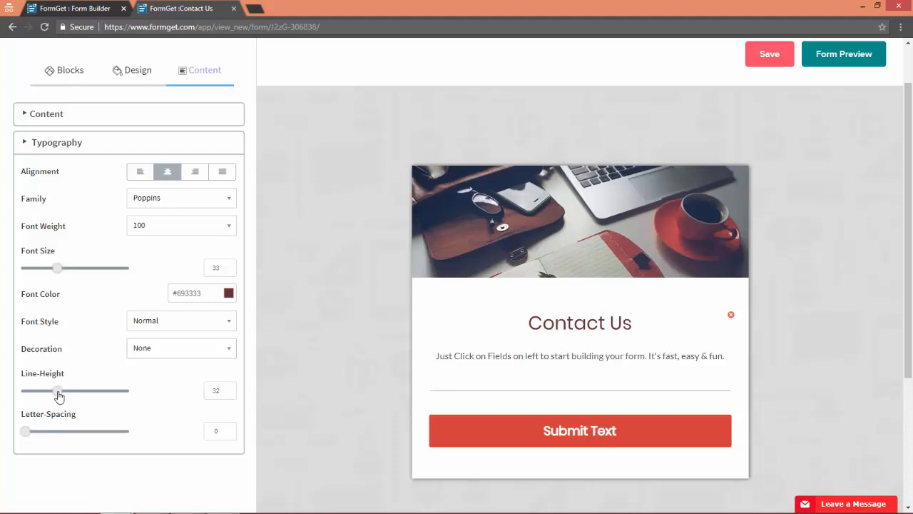
# Set the heading's line height to 26 and font size to 38, trying a letter spacing of 5 before restoring 0
pyautogui.moveTo(59, 394)
pyautogui.mouseDown()
pyautogui.moveTo(22, 393)
pyautogui.moveTo(115, 397)
pyautogui.moveTo(24, 400)
pyautogui.moveTo(64, 401)
pyautogui.moveTo(52, 399)
pyautogui.mouseUp()
pyautogui.moveTo(28, 435)
pyautogui.mouseDown()
pyautogui.moveTo(96, 436)
pyautogui.moveTo(31, 437)
pyautogui.mouseUp()
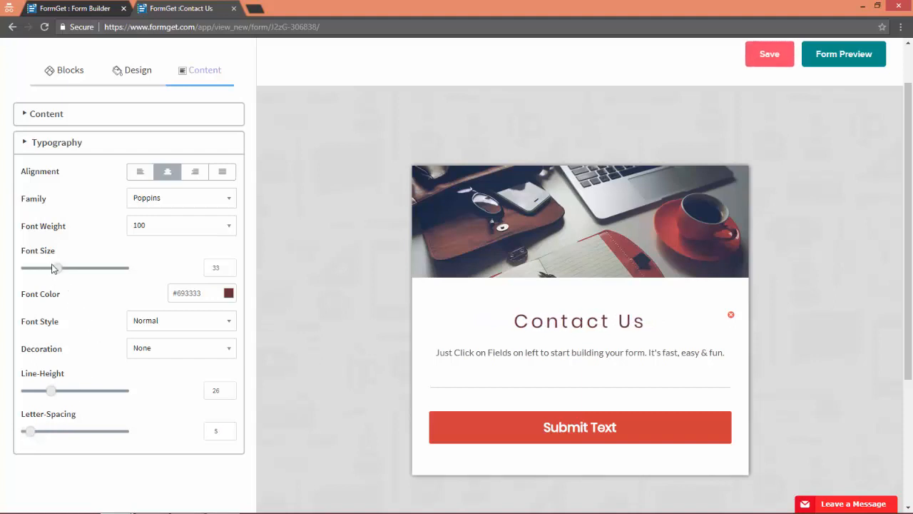
pyautogui.moveTo(60, 271); pyautogui.dragTo(62, 270)
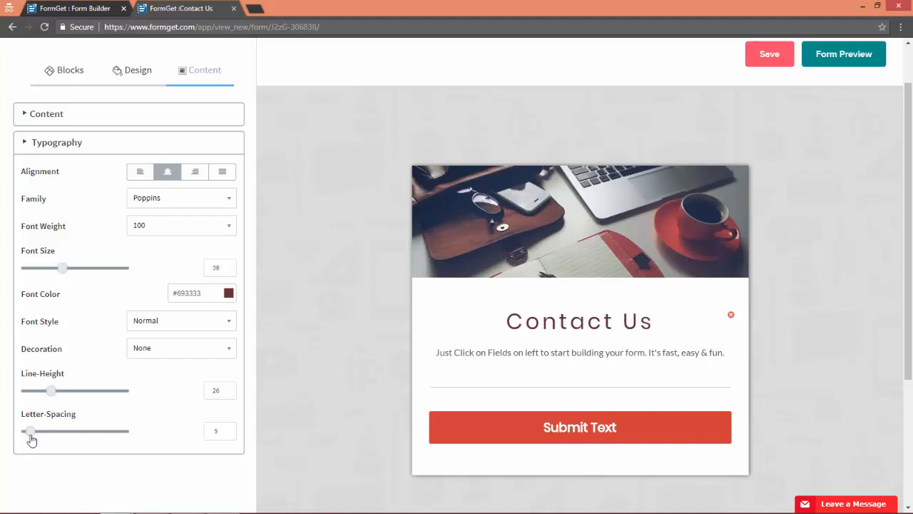
pyautogui.moveTo(31, 440); pyautogui.dragTo(24, 433)
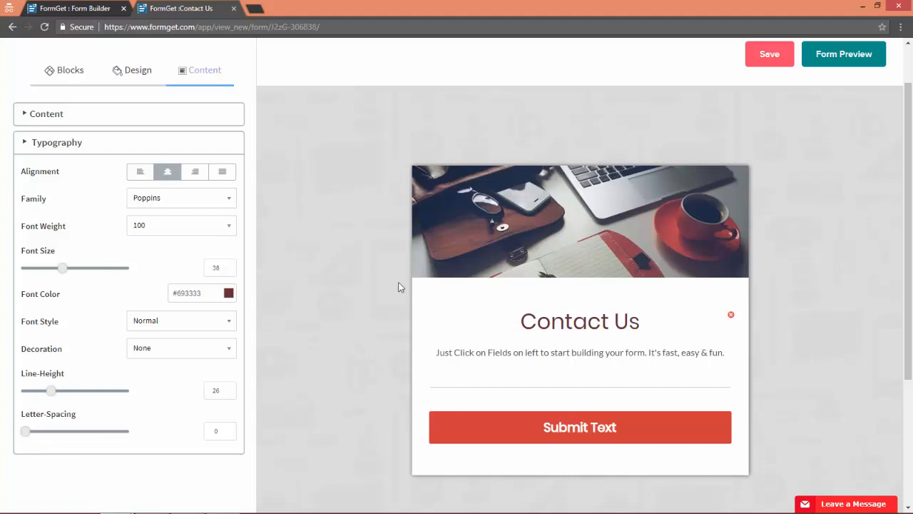
# Try left alignment on the "Contact Us" heading and restore center alignment
pyautogui.click(621, 324)
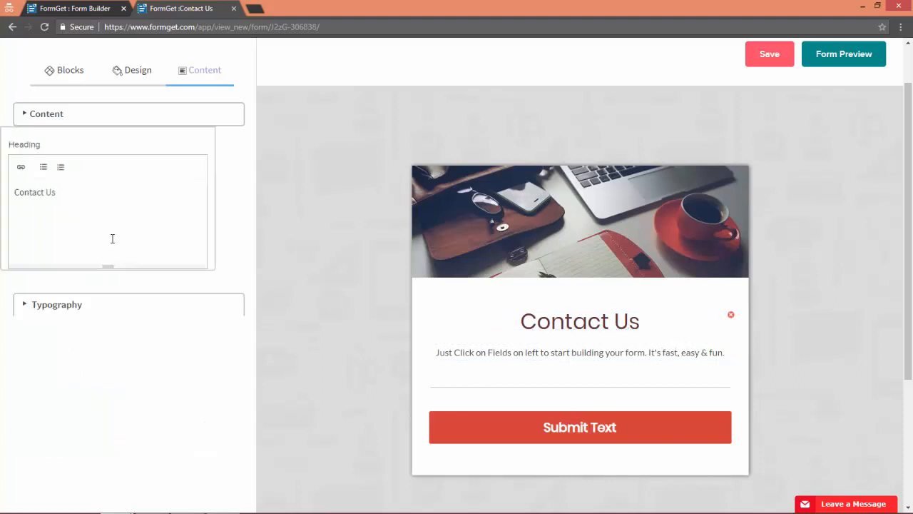
pyautogui.click(80, 313)
pyautogui.click(141, 175)
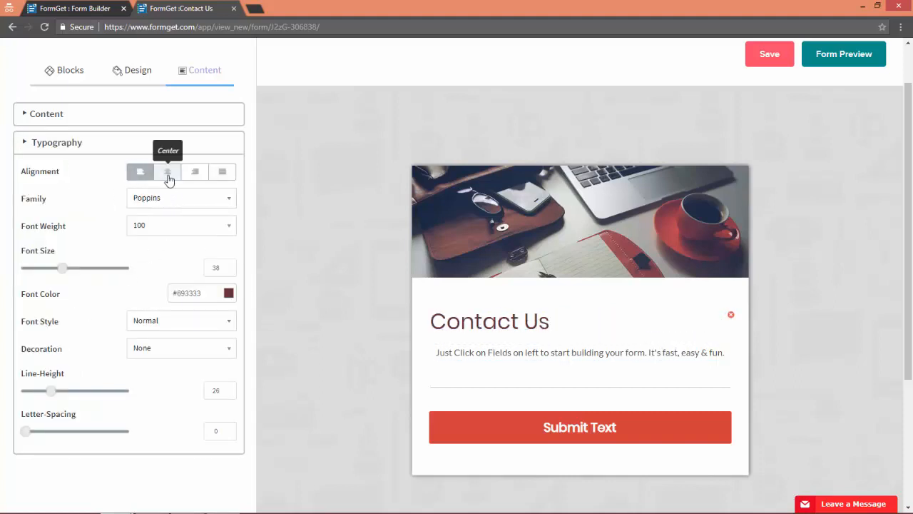
pyautogui.click(169, 174)
# Replace the paragraph text below the heading with "We generally respond within the next 24 hours."
pyautogui.click(644, 351)
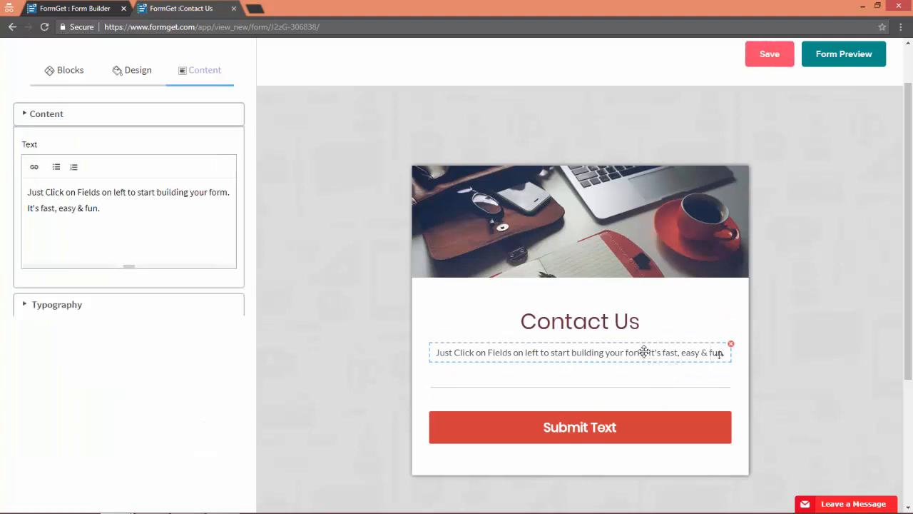
pyautogui.moveTo(201, 244); pyautogui.dragTo(3, 159)
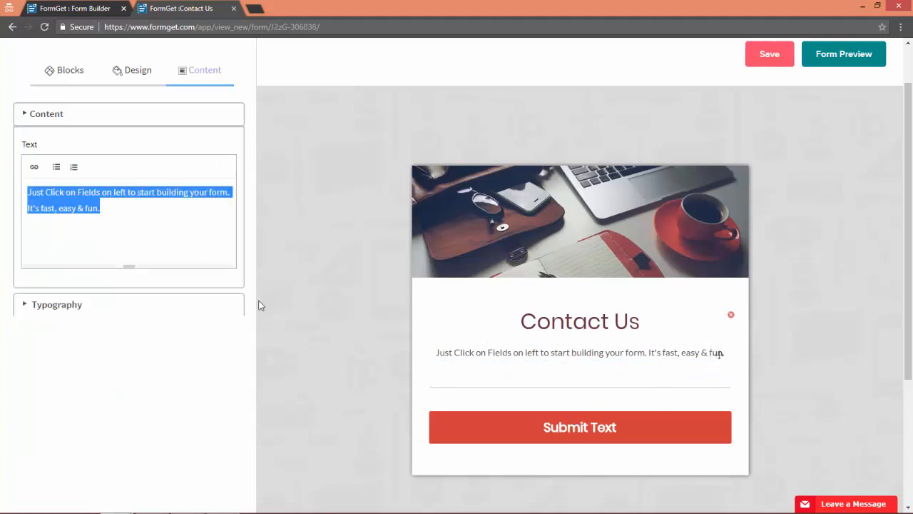
pyautogui.write('We genera')
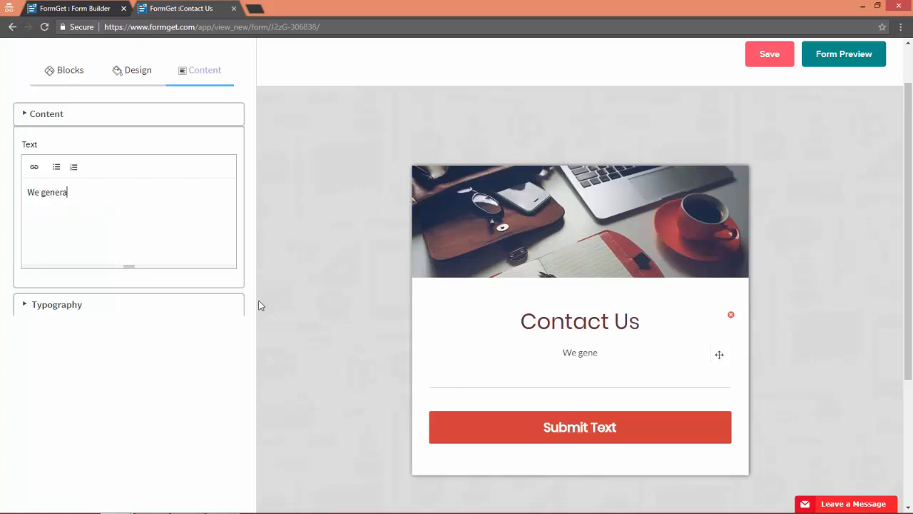
pyautogui.write('lly respond w')
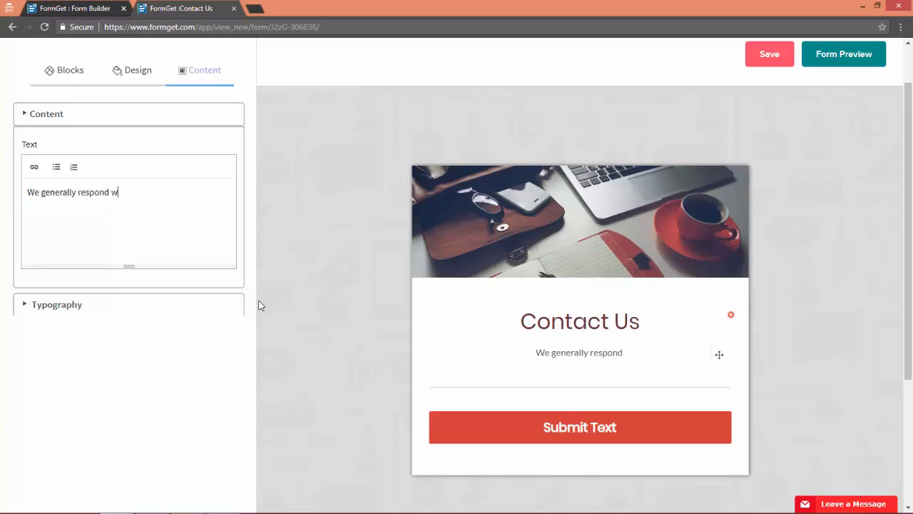
pyautogui.write('ithin the')
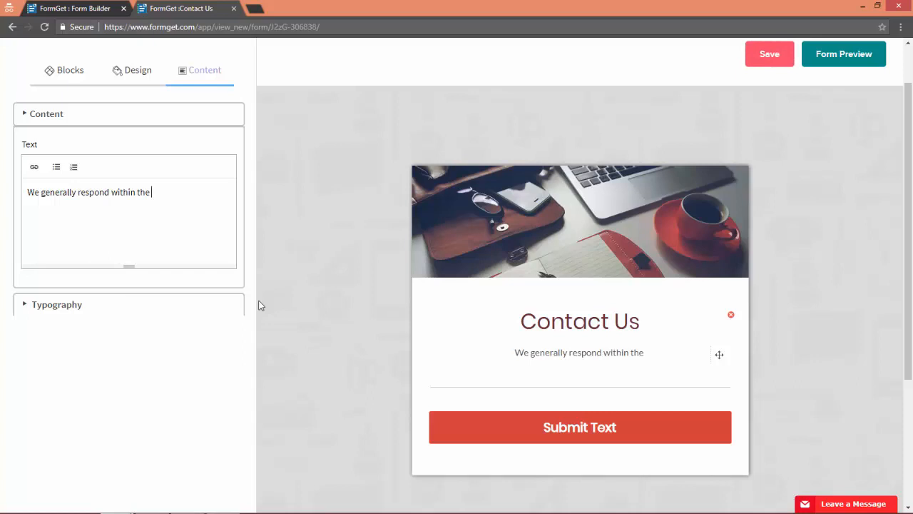
pyautogui.write(' next')
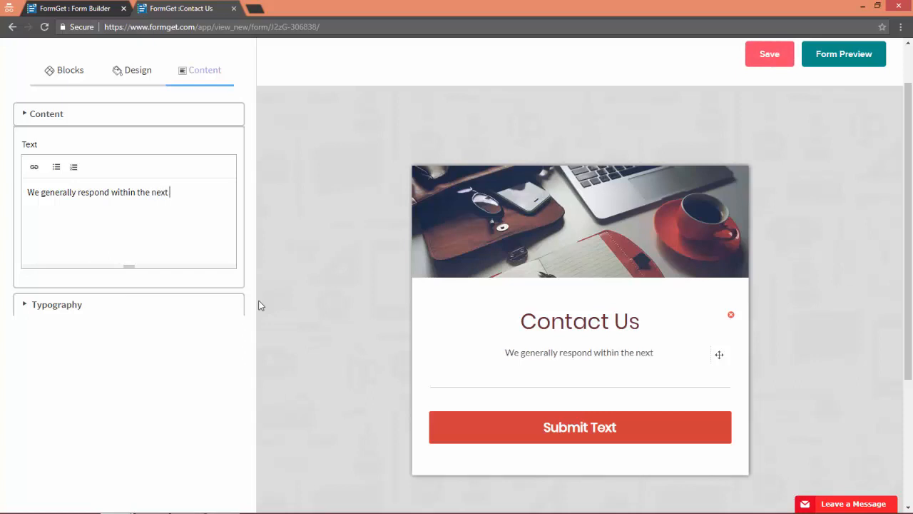
pyautogui.write(' 24 hours.')
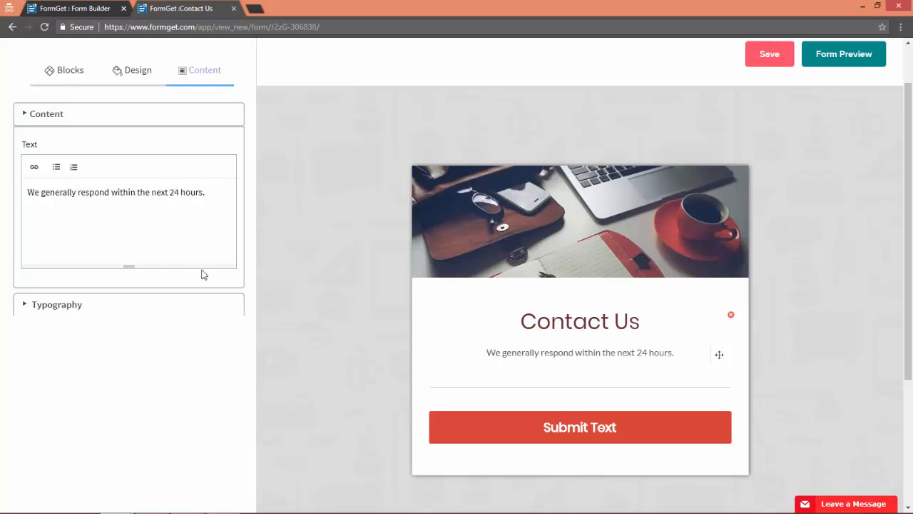
# Set the paragraph's font size to 17 and its font color to gray #7a7a7a
pyautogui.click(125, 302)
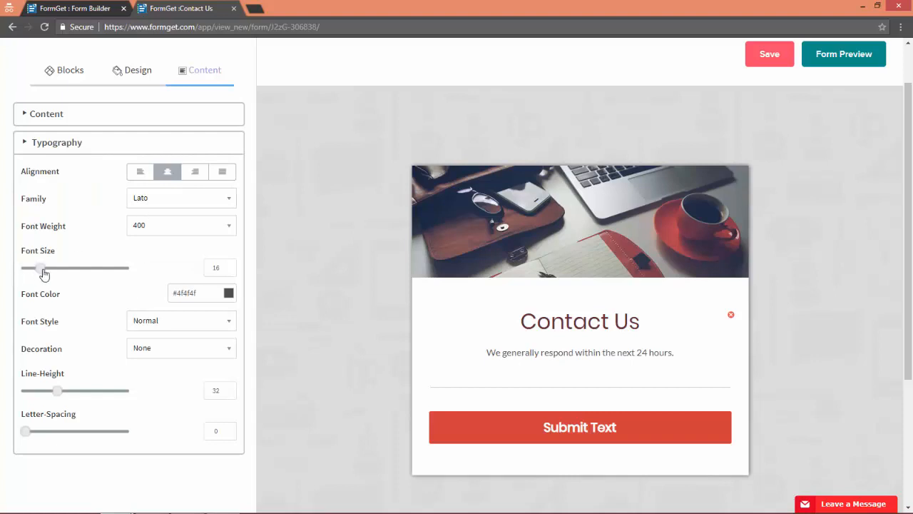
pyautogui.moveTo(43, 273); pyautogui.dragTo(43, 274)
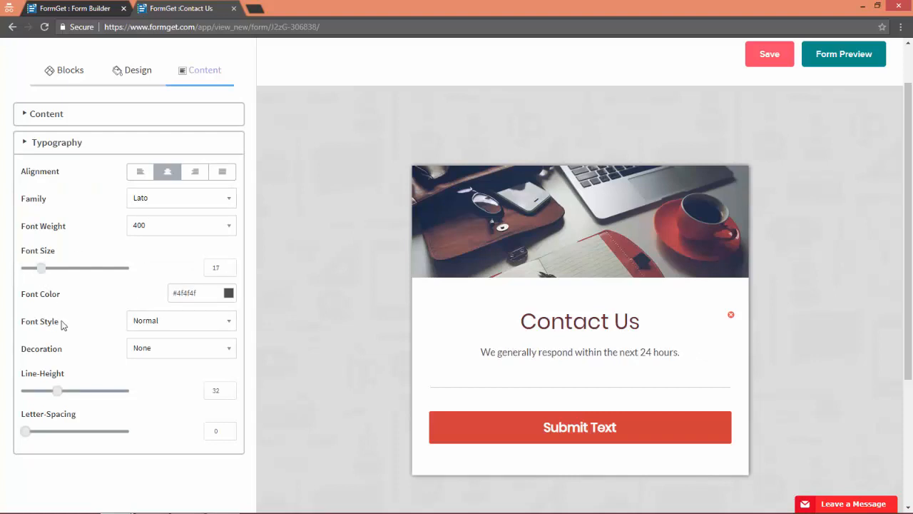
pyautogui.click(187, 292)
pyautogui.moveTo(170, 354)
pyautogui.mouseDown()
pyautogui.moveTo(163, 328)
pyautogui.moveTo(210, 351)
pyautogui.moveTo(154, 334)
pyautogui.moveTo(172, 342)
pyautogui.moveTo(119, 358)
pyautogui.moveTo(108, 352)
pyautogui.mouseUp()
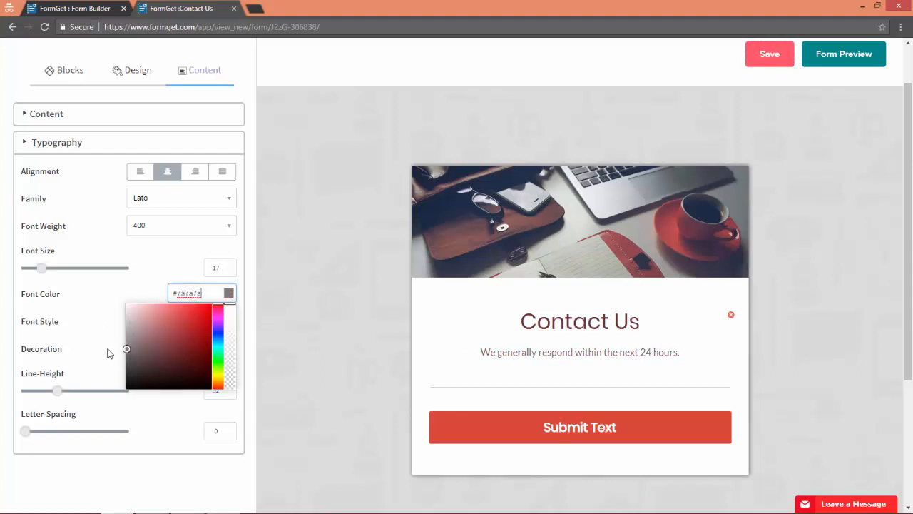
pyautogui.click(121, 292)
# Change the "Contact Us" heading's font color to a neutral dark gray
pyautogui.click(525, 321)
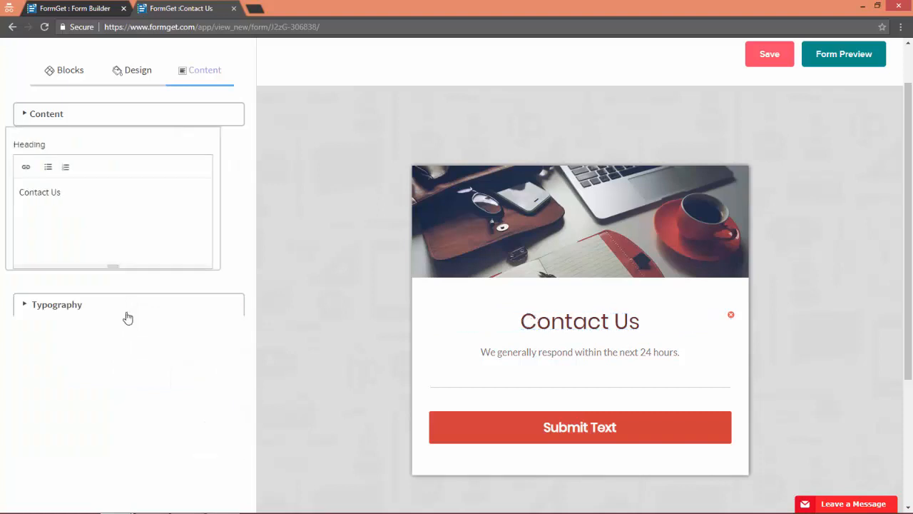
pyautogui.click(82, 306)
pyautogui.click(203, 293)
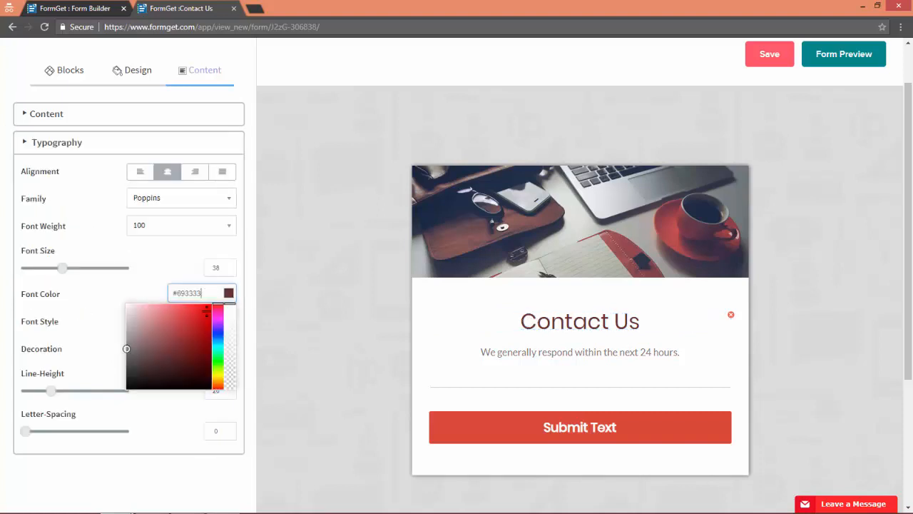
pyautogui.moveTo(127, 349); pyautogui.dragTo(121, 367)
pyautogui.click(115, 301)
# Add Full Name, Single Text, Email and Message blocks to the form and delete the single text "Input" field
pyautogui.click(70, 71)
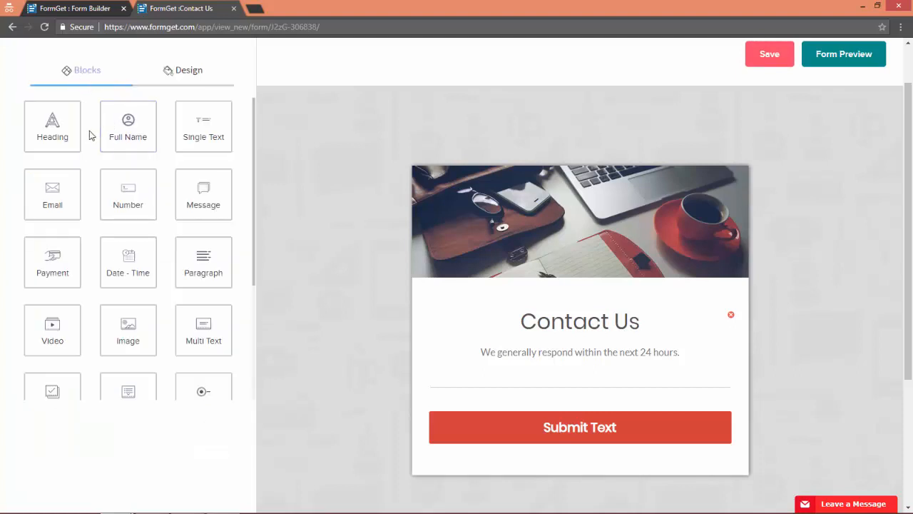
pyautogui.click(141, 136)
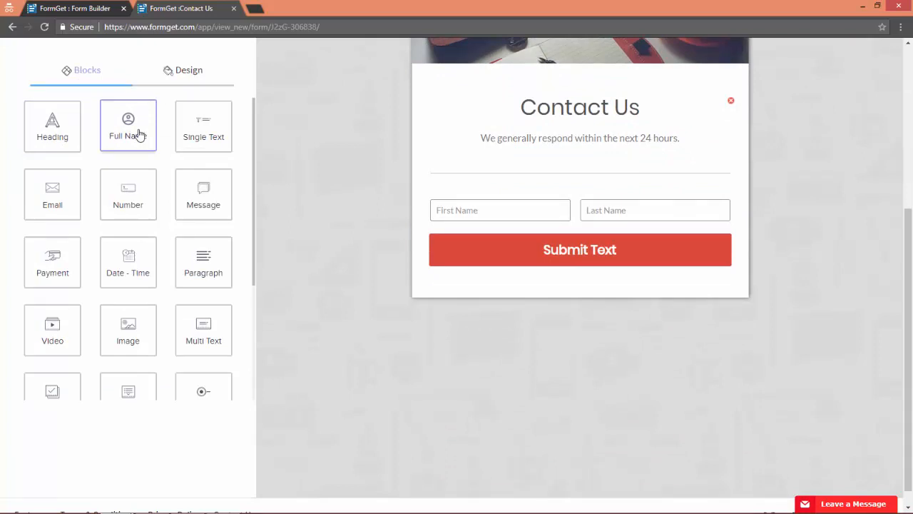
pyautogui.click(203, 127)
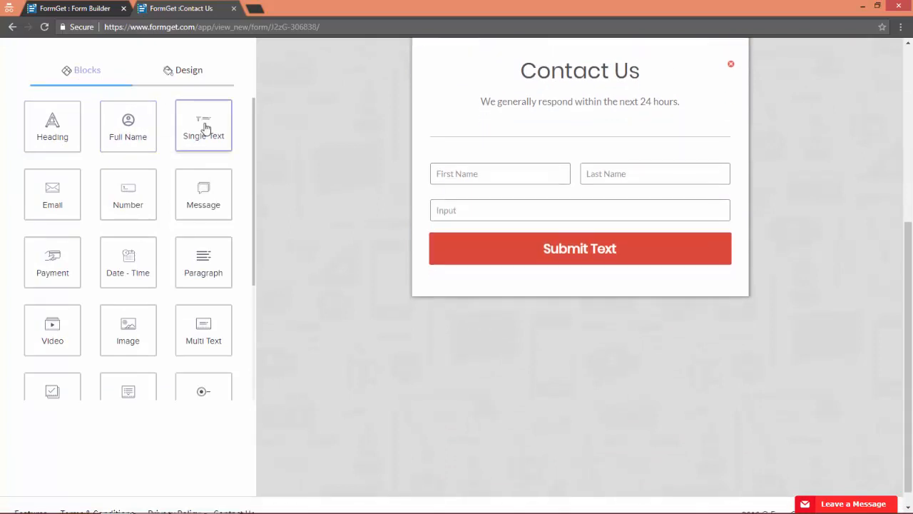
pyautogui.click(65, 203)
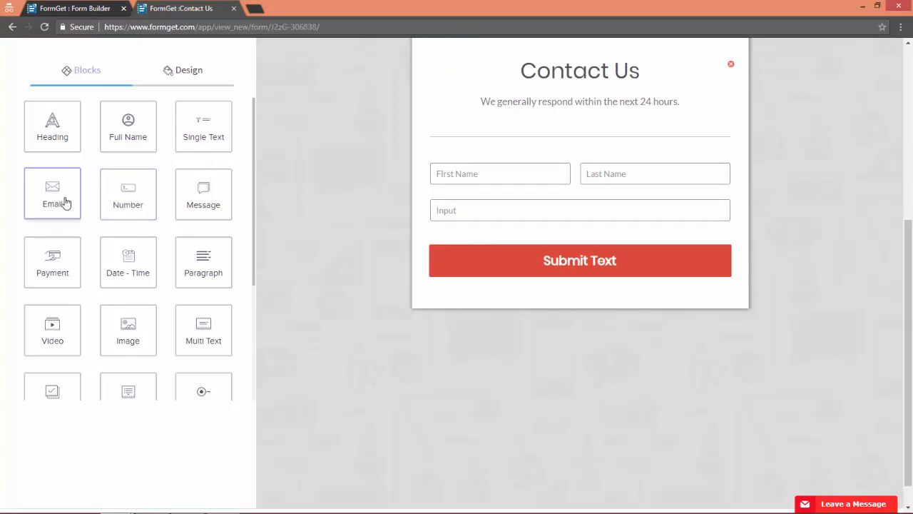
pyautogui.click(206, 199)
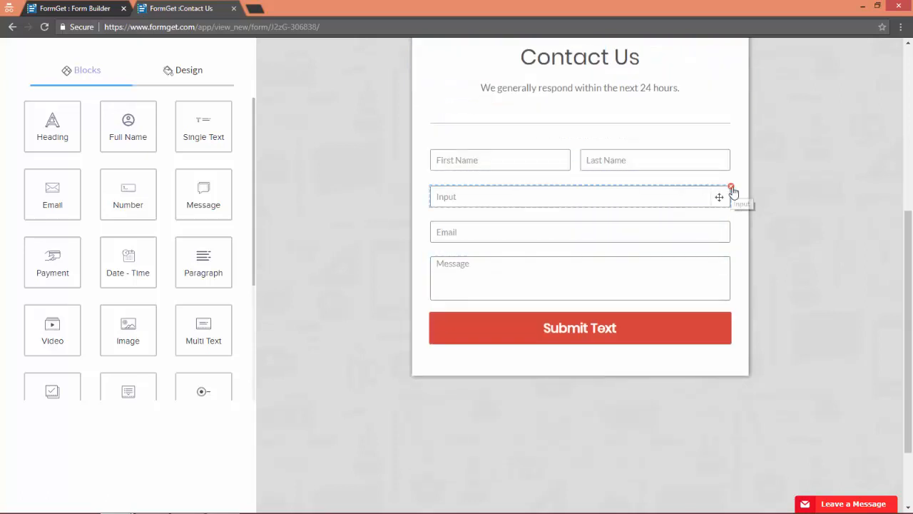
pyautogui.click(731, 186)
# Select the form's submit button and open its typography settings
pyautogui.scroll(1, 362, 239)
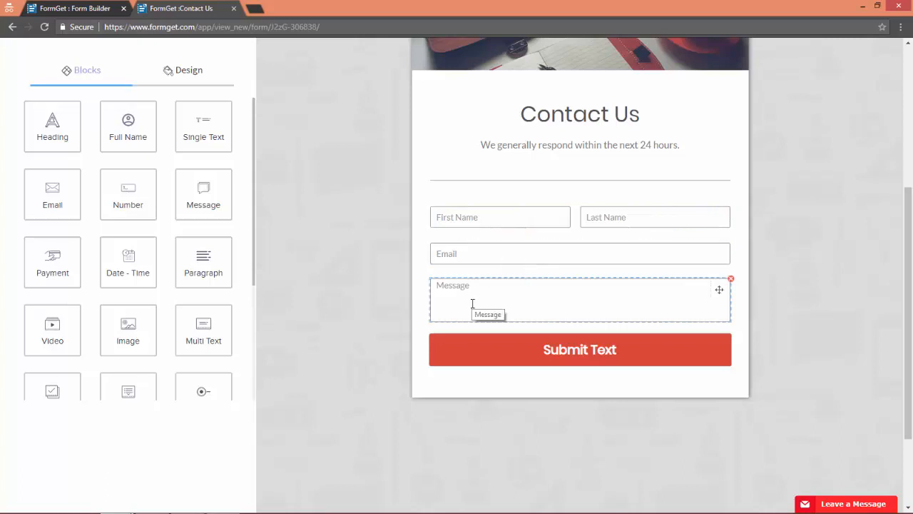
pyautogui.scroll(1, 485, 317)
pyautogui.click(584, 409)
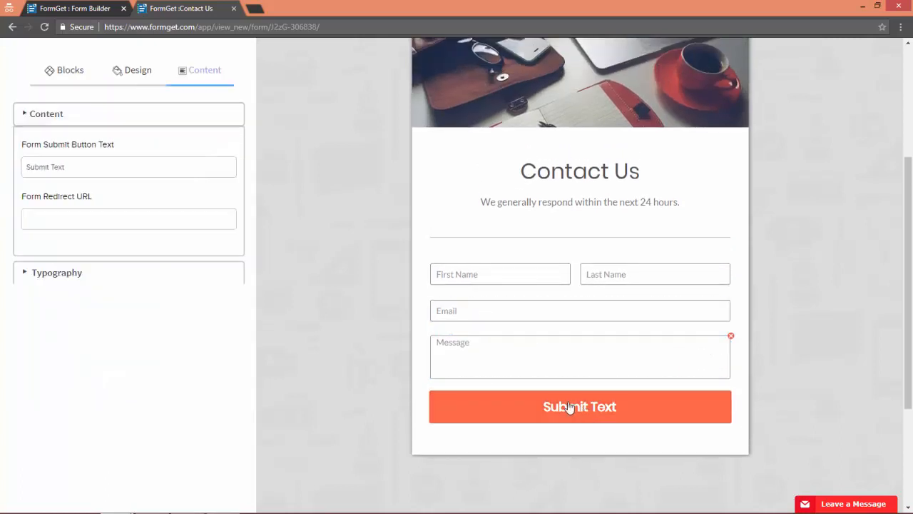
pyautogui.click(109, 279)
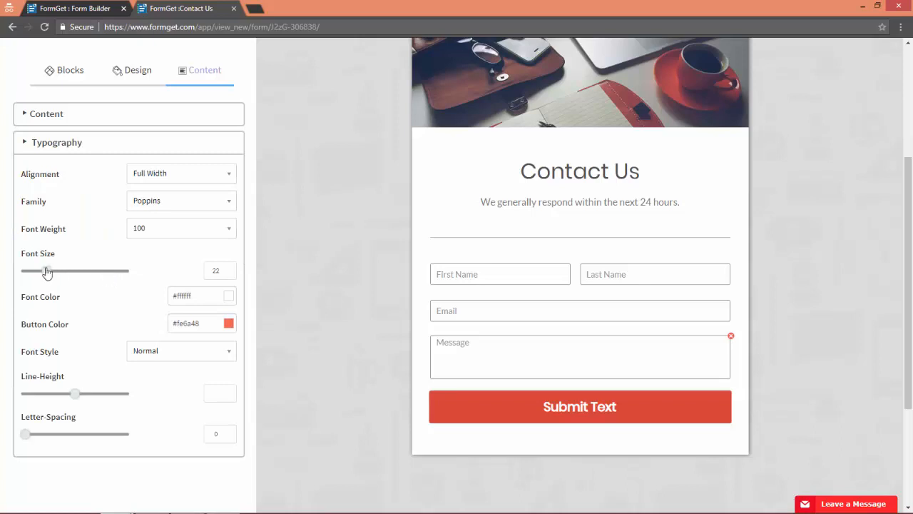
# Try the Left, Center and Right alignments on the submit button
pyautogui.click(169, 177)
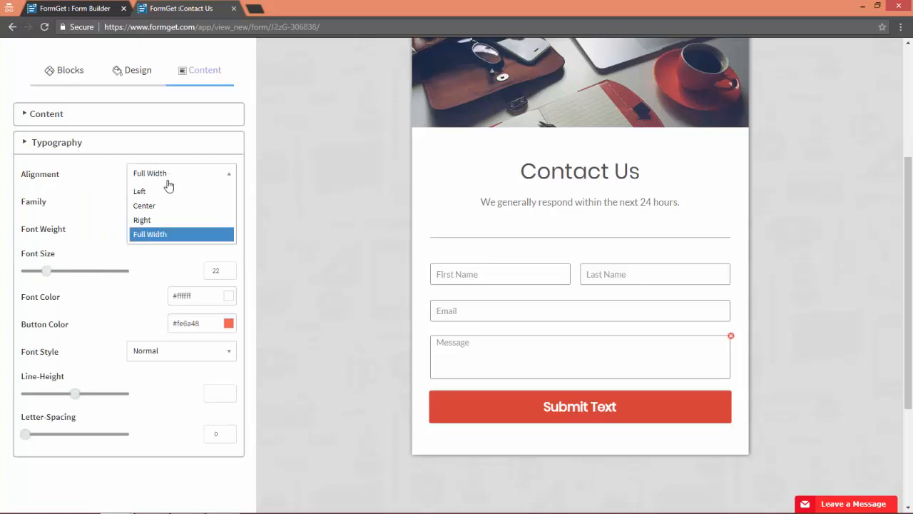
pyautogui.click(163, 190)
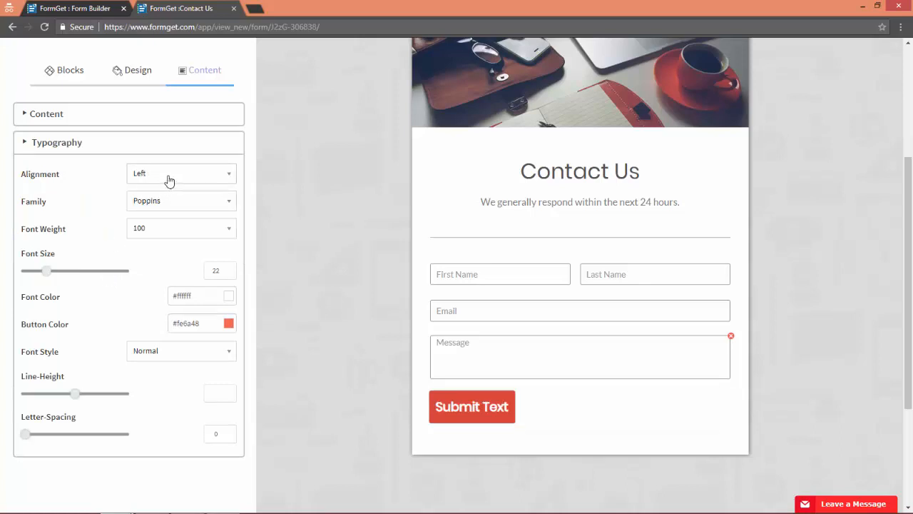
pyautogui.click(167, 180)
pyautogui.click(163, 206)
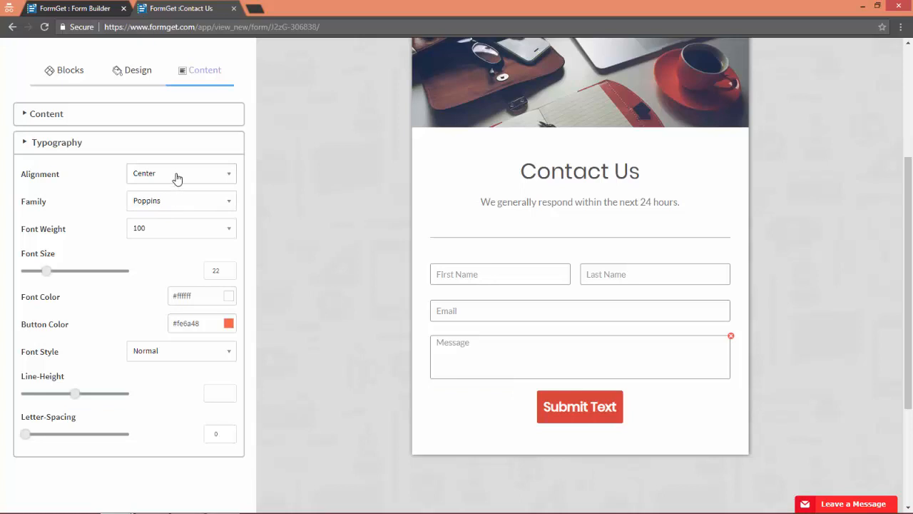
pyautogui.click(177, 178)
pyautogui.click(162, 221)
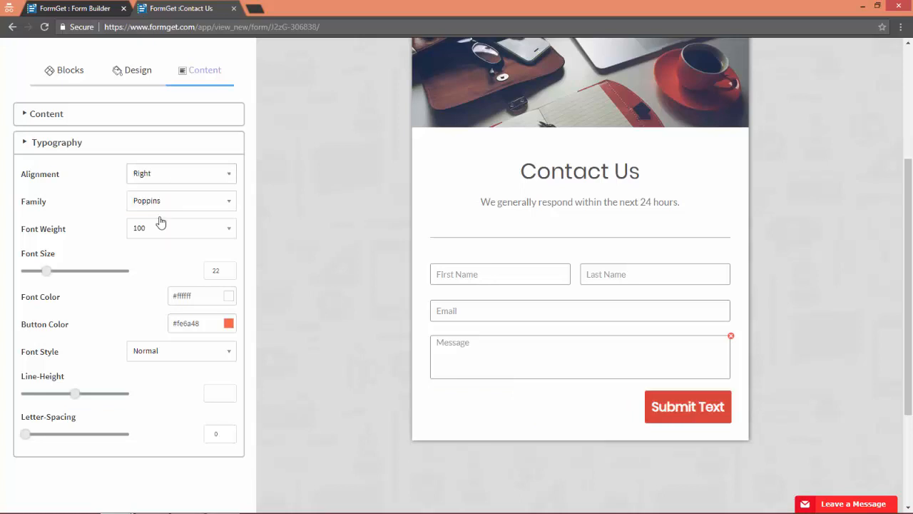
# Set the submit button's font family to Andika with weight 100 and font size 19
pyautogui.click(169, 205)
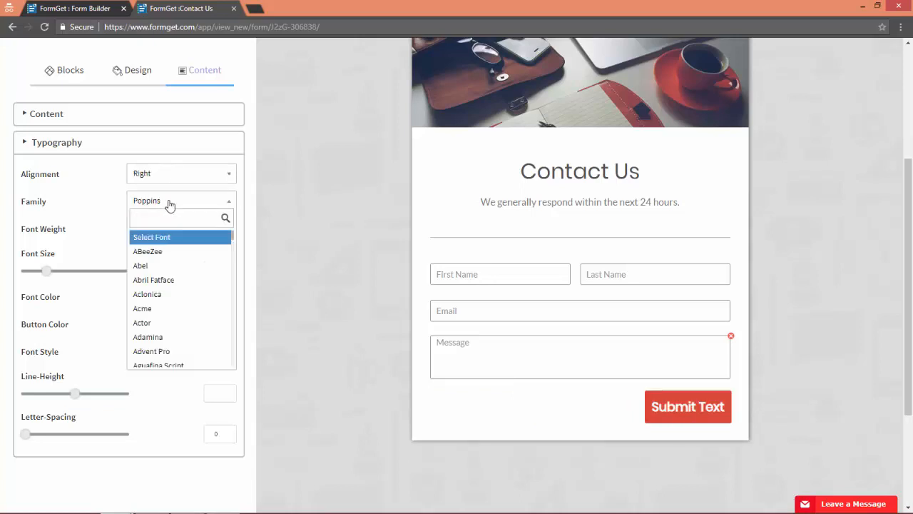
pyautogui.click(163, 251)
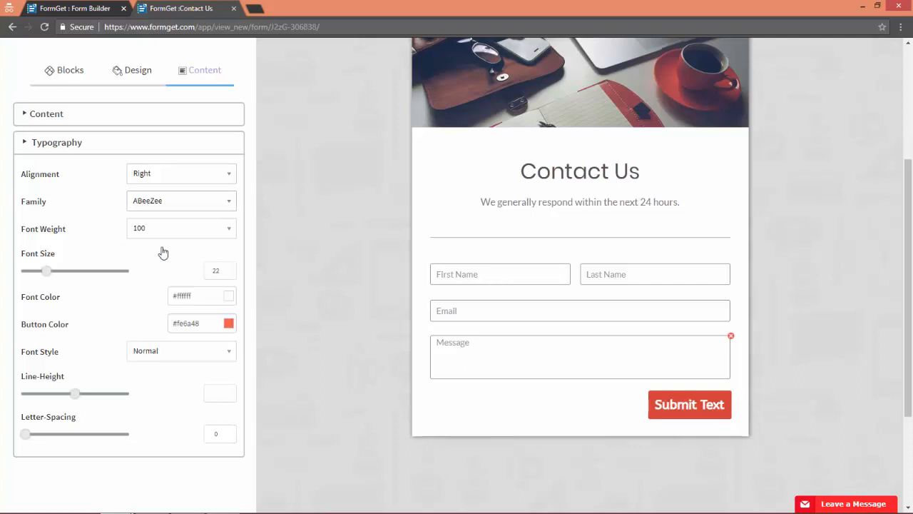
pyautogui.click(162, 203)
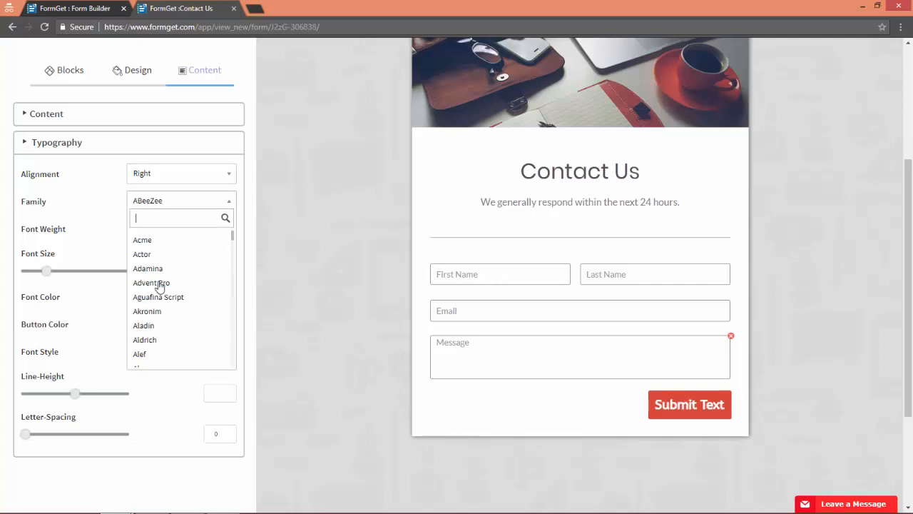
pyautogui.scroll(-5, 163, 289)
pyautogui.click(169, 320)
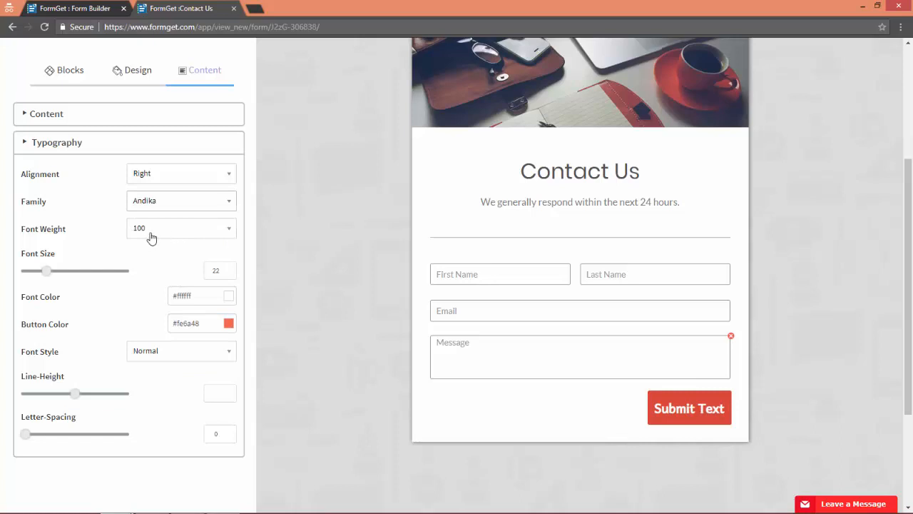
pyautogui.click(151, 236)
pyautogui.click(139, 246)
pyautogui.moveTo(45, 271); pyautogui.dragTo(46, 273)
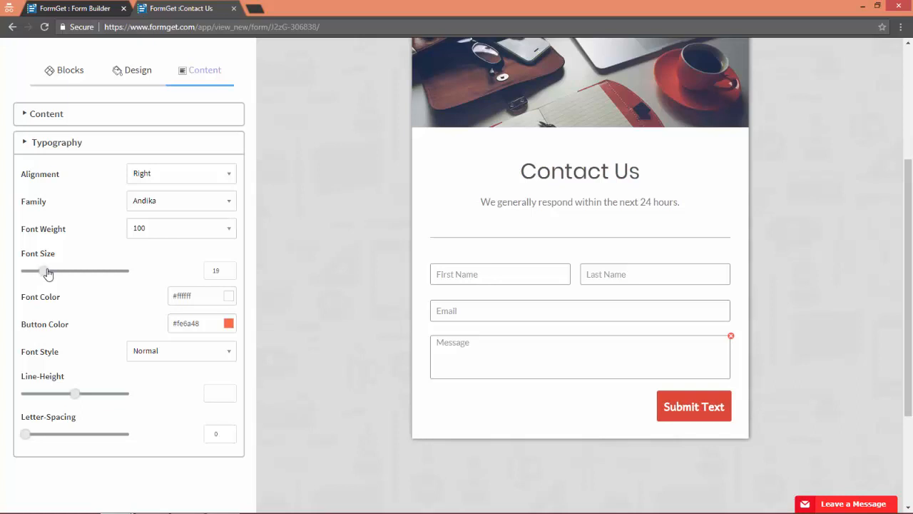
# Set the submit button's button color to dark brown-gray #4d4343, keeping its font color white
pyautogui.click(231, 295)
pyautogui.click(138, 306)
pyautogui.click(229, 323)
pyautogui.click(185, 362)
pyautogui.moveTo(174, 372); pyautogui.dragTo(136, 393)
pyautogui.click(138, 321)
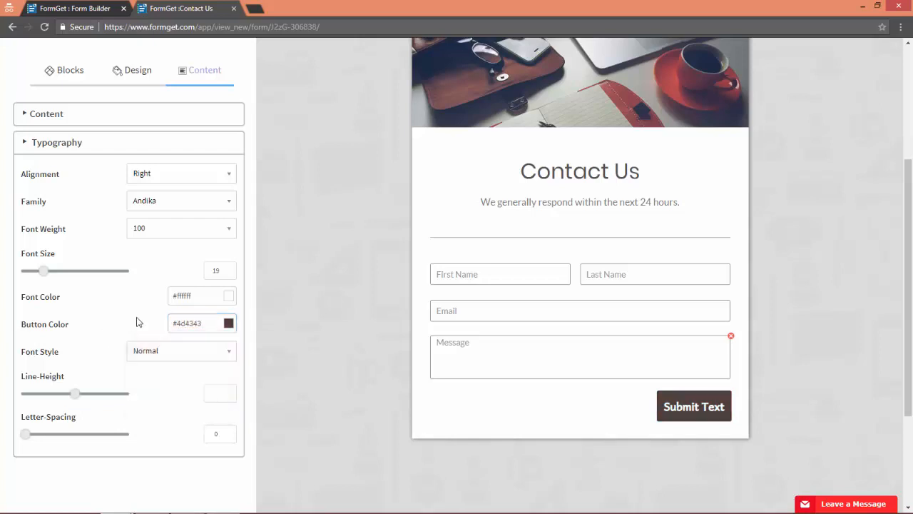
# Try a pink #ff9494 font color on the submit button, restore white, and check the font style options
pyautogui.click(229, 296)
pyautogui.moveTo(189, 335); pyautogui.dragTo(143, 298)
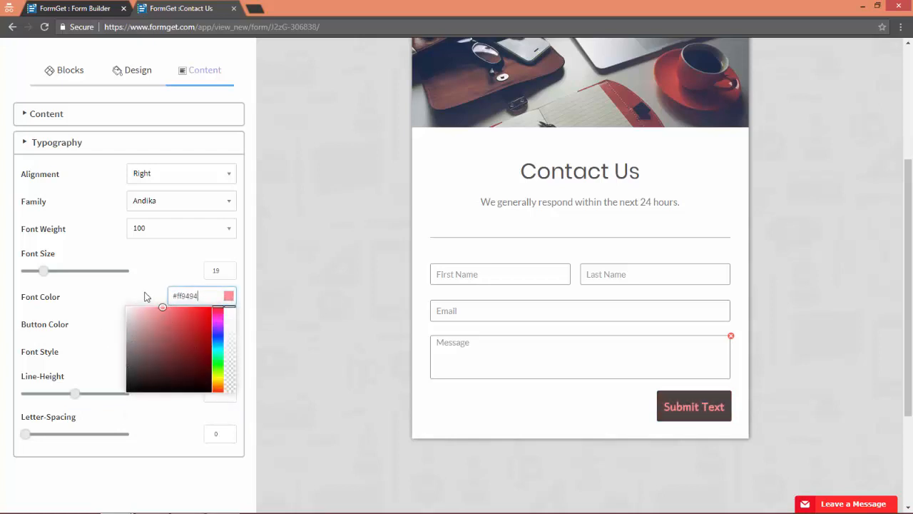
pyautogui.click(105, 320)
pyautogui.click(171, 360)
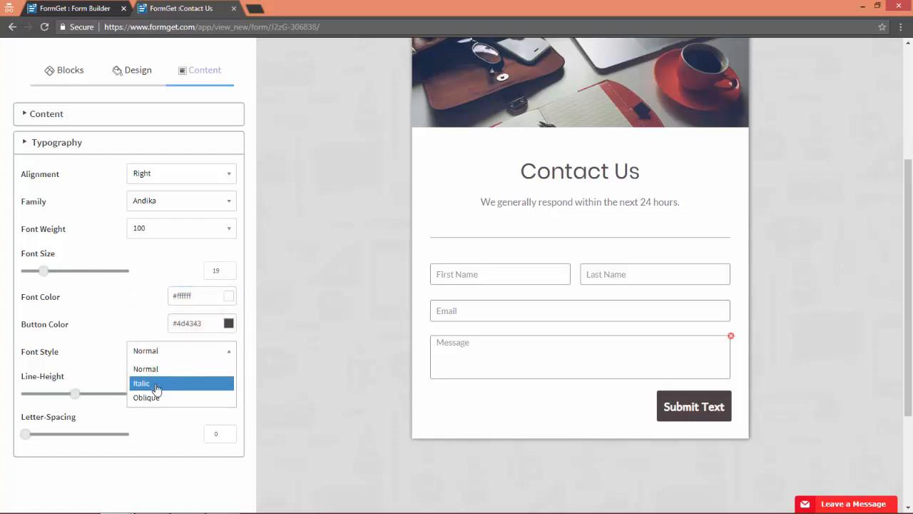
pyautogui.click(107, 353)
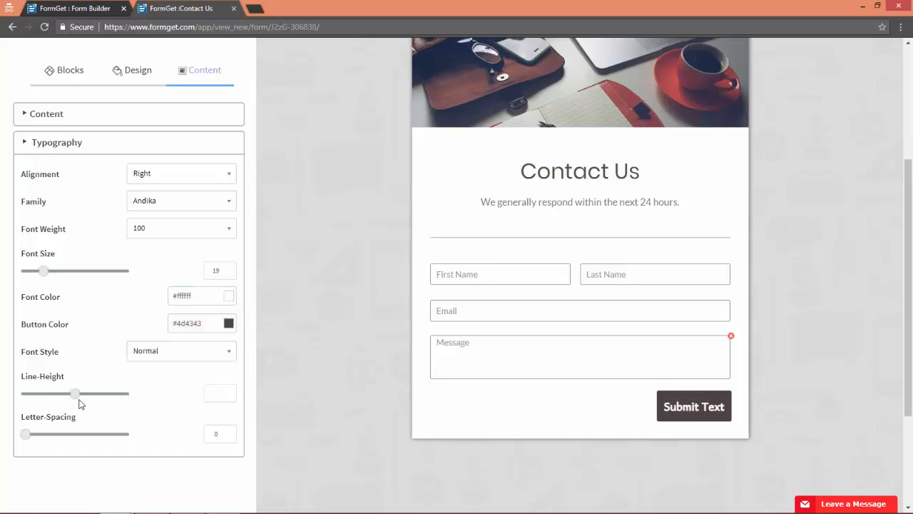
# Set the submit button's line height to 34 and letter spacing to 1, and align it Full Width
pyautogui.moveTo(75, 394)
pyautogui.mouseDown()
pyautogui.moveTo(67, 398)
pyautogui.moveTo(108, 397)
pyautogui.moveTo(60, 401)
pyautogui.mouseUp()
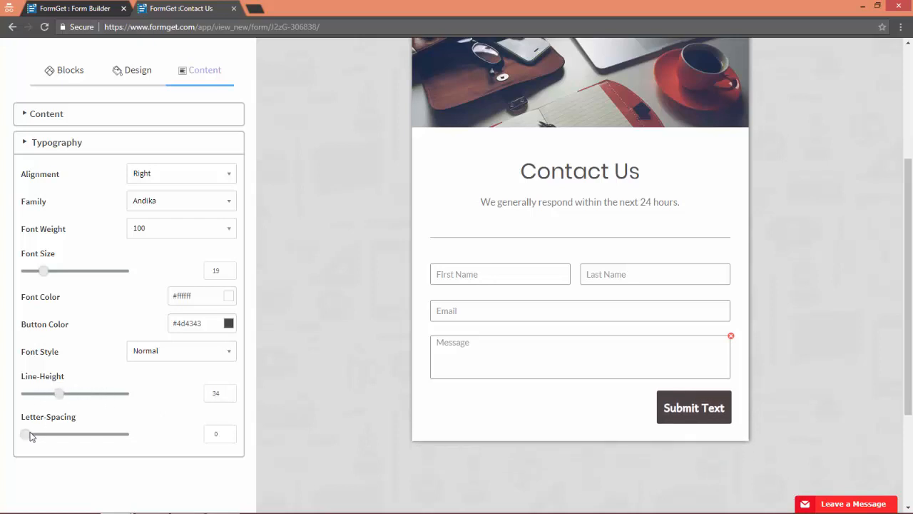
pyautogui.moveTo(30, 436); pyautogui.dragTo(28, 439)
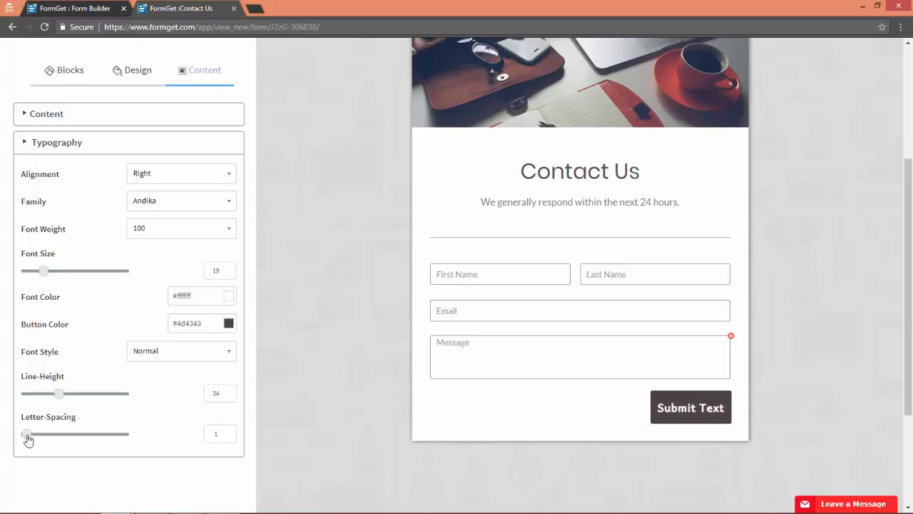
pyautogui.click(180, 178)
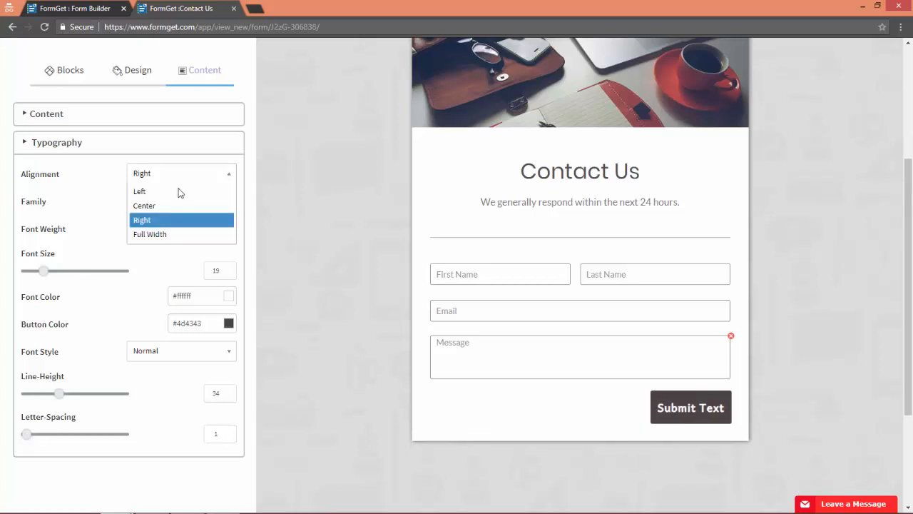
pyautogui.click(152, 236)
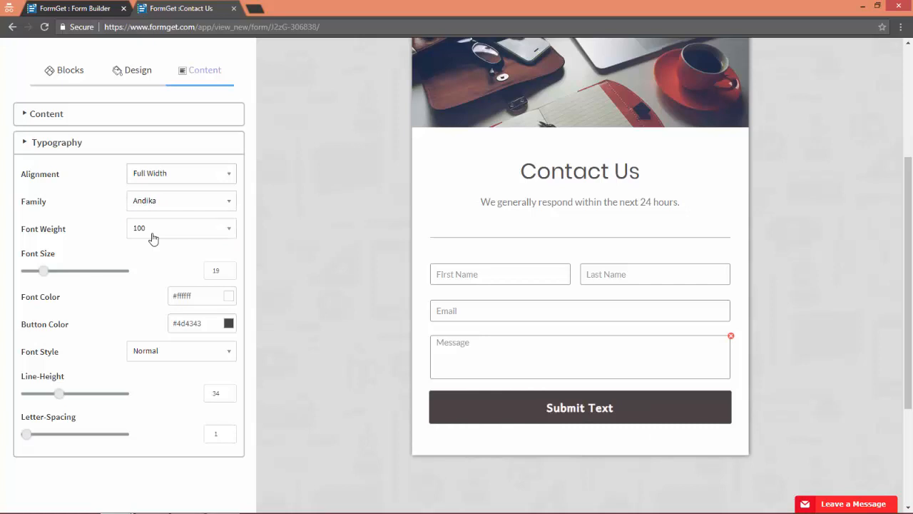
# Open the design settings of the whole form
pyautogui.scroll(2, 369, 257)
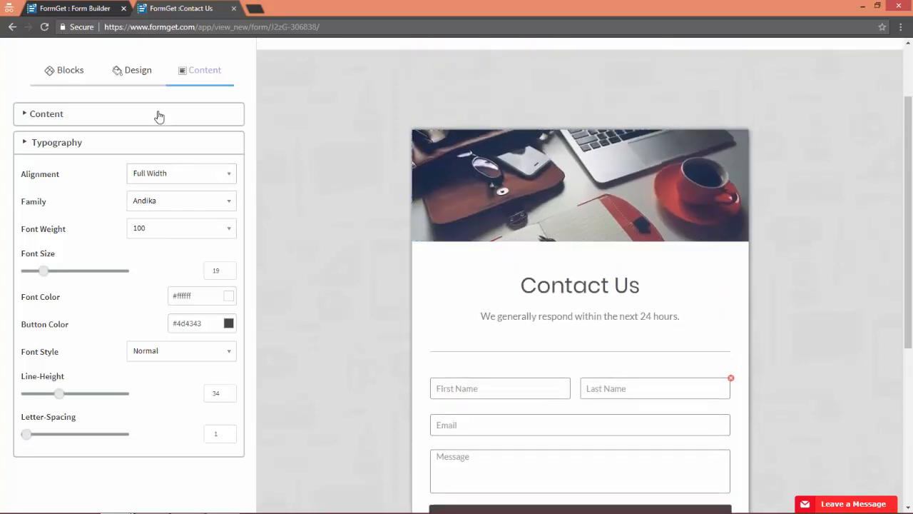
pyautogui.click(145, 81)
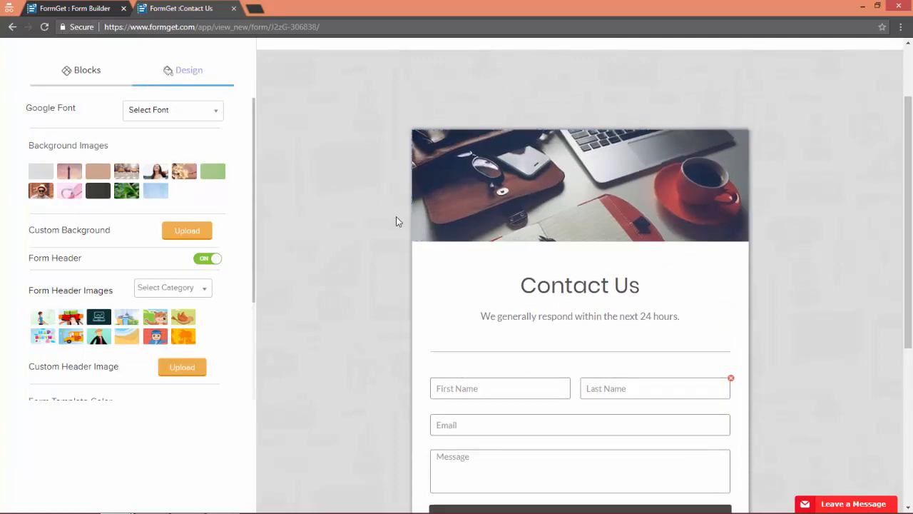
# Turn the form header off and back on
pyautogui.click(514, 198)
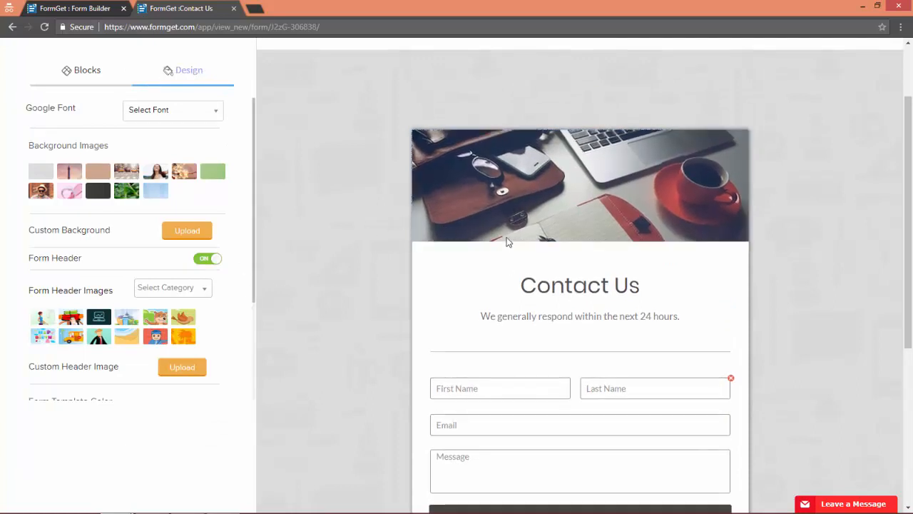
pyautogui.click(213, 262)
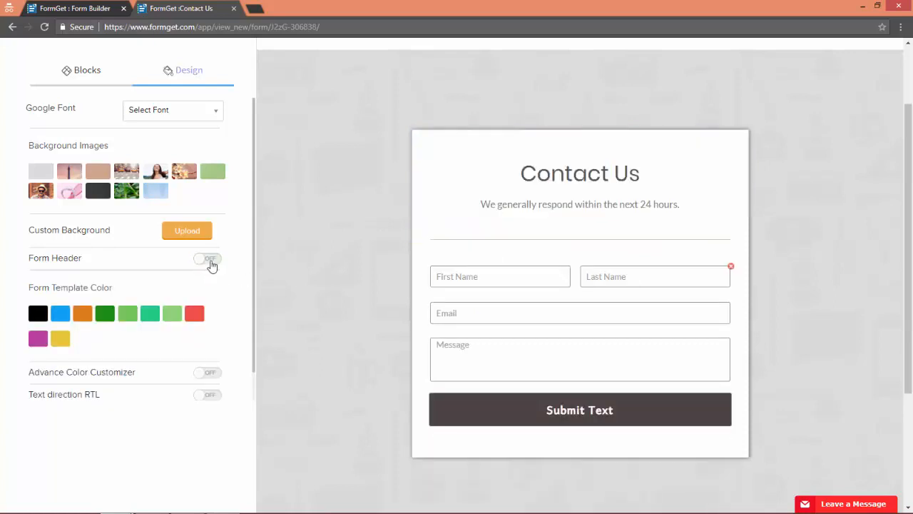
pyautogui.click(209, 260)
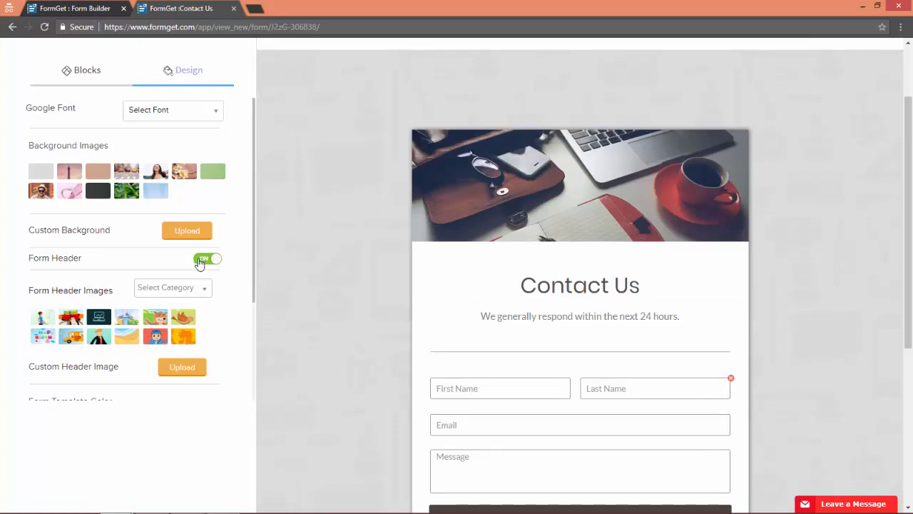
# Set the form's background image to the plain tan texture, trying the city street photo as an alternative
pyautogui.click(102, 174)
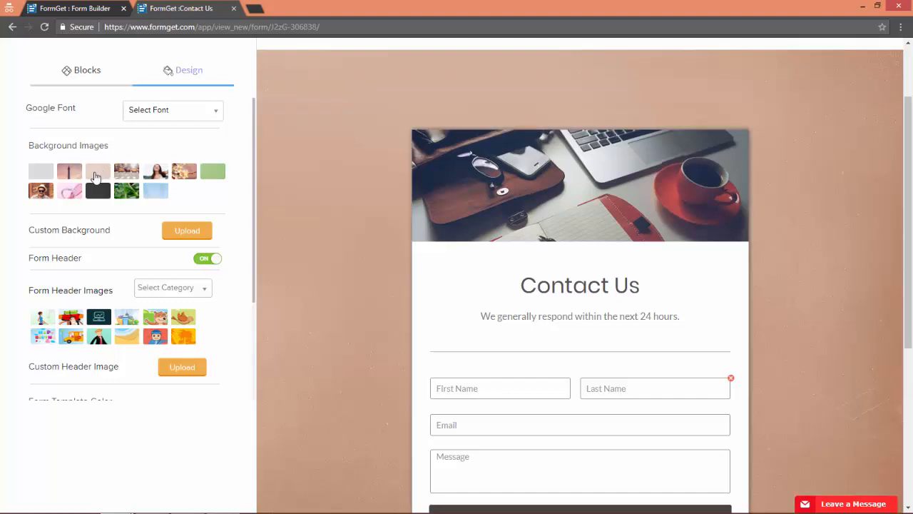
pyautogui.click(126, 175)
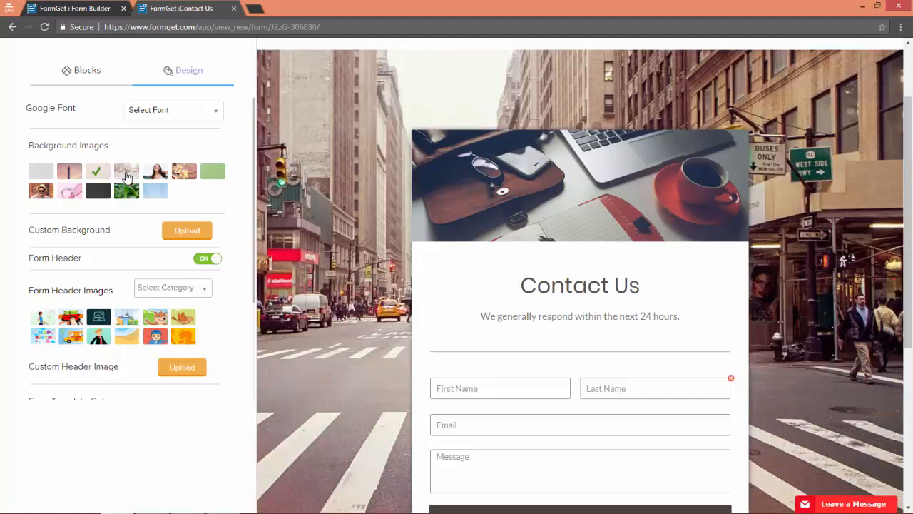
pyautogui.click(148, 177)
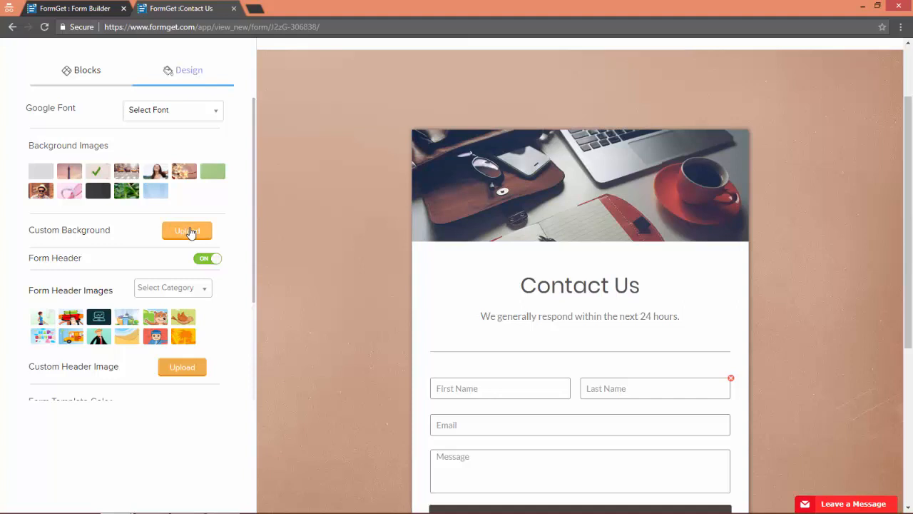
pyautogui.scroll(-2, 345, 241)
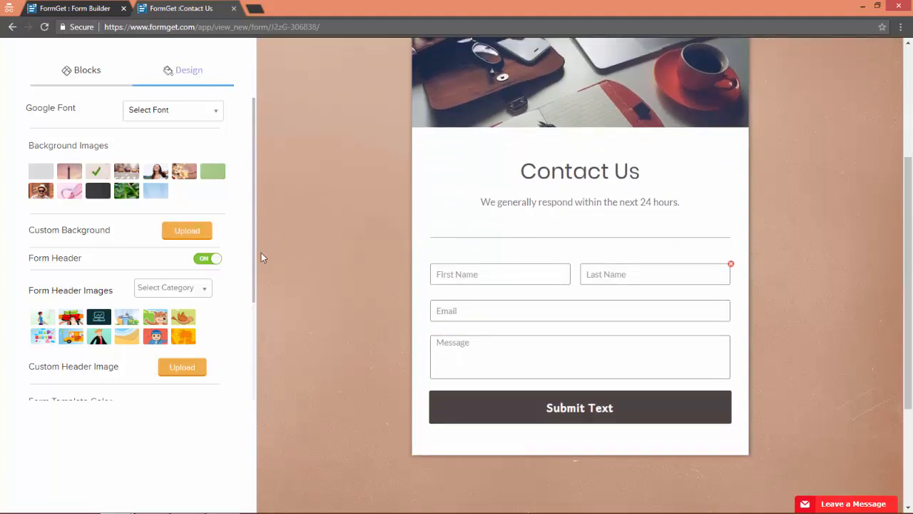
pyautogui.scroll(1, 386, 270)
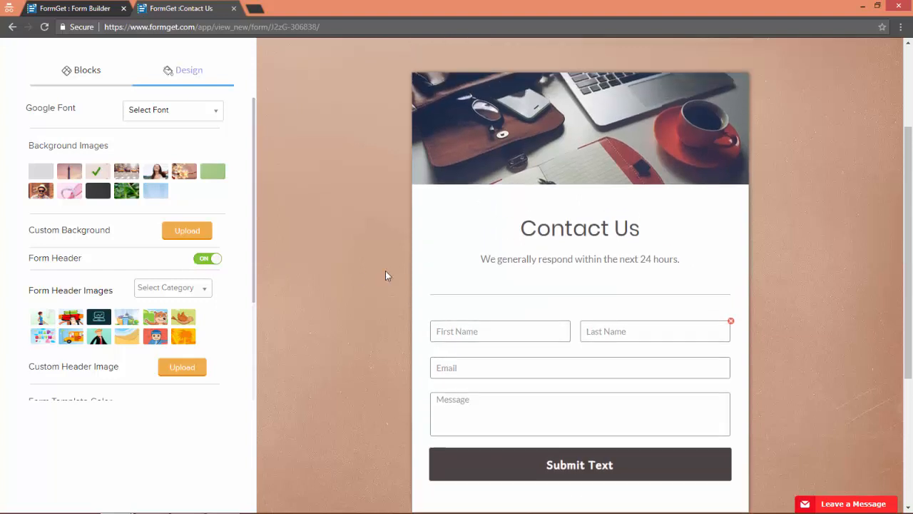
# Browse the header image categories and set the form header to the dark teal laptop illustration, comparing it with the red vehicle and city buildings images
pyautogui.click(146, 292)
pyautogui.scroll(-3, 158, 367)
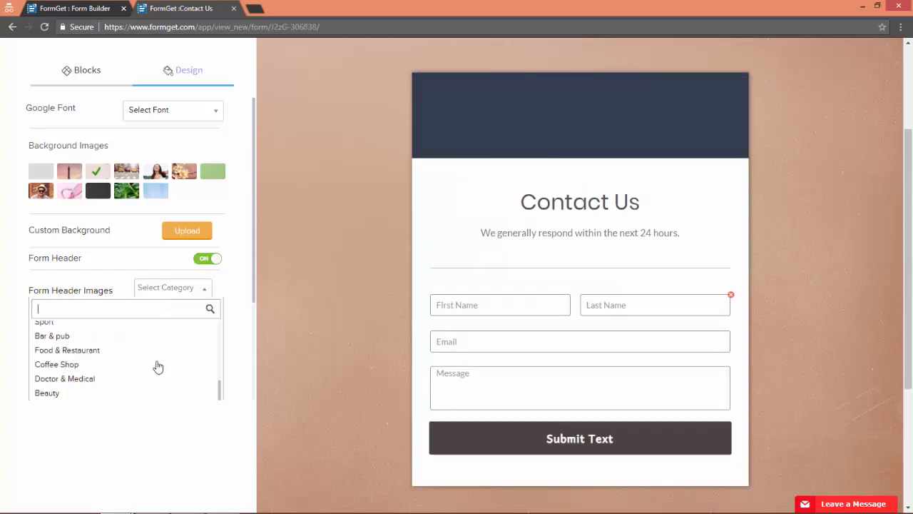
pyautogui.scroll(3, 158, 366)
pyautogui.click(164, 291)
pyautogui.click(100, 319)
pyautogui.click(101, 319)
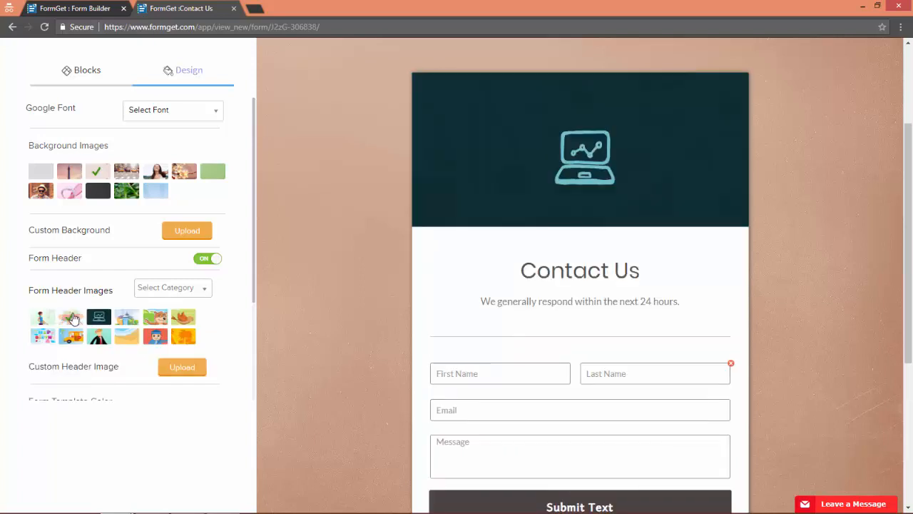
pyautogui.click(73, 318)
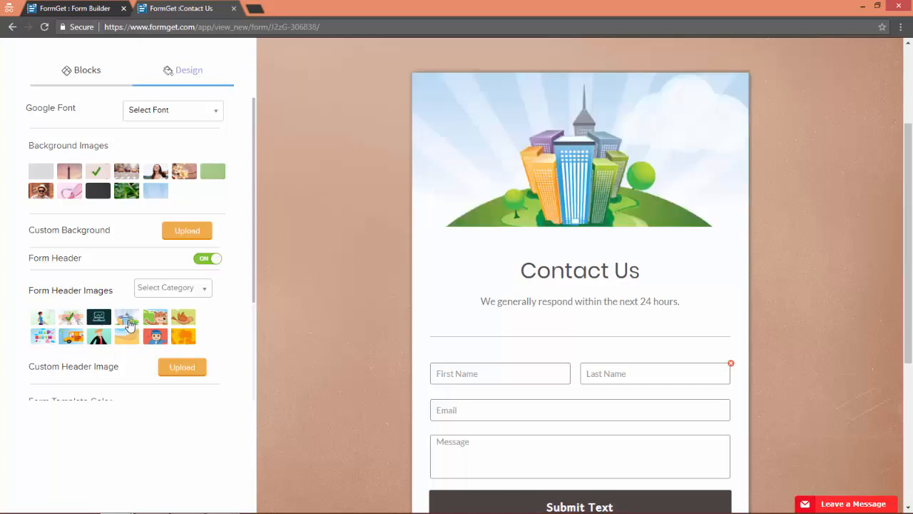
pyautogui.click(125, 321)
pyautogui.click(99, 321)
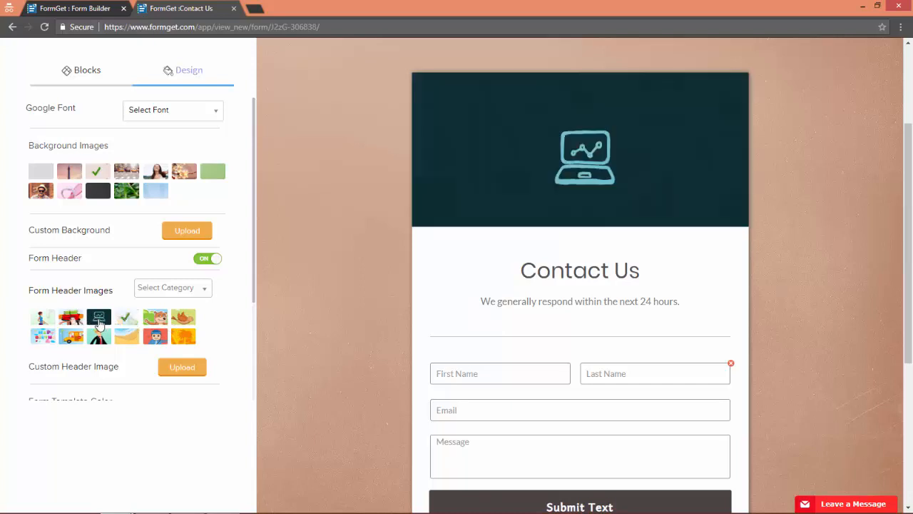
pyautogui.click(100, 324)
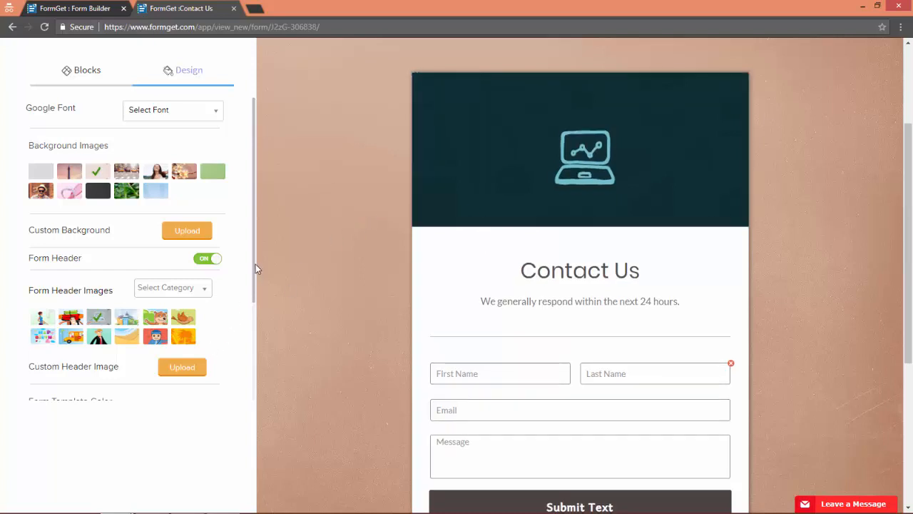
# Set the form template color to blue, trying the green and red swatches as alternatives
pyautogui.moveTo(255, 264); pyautogui.dragTo(247, 335)
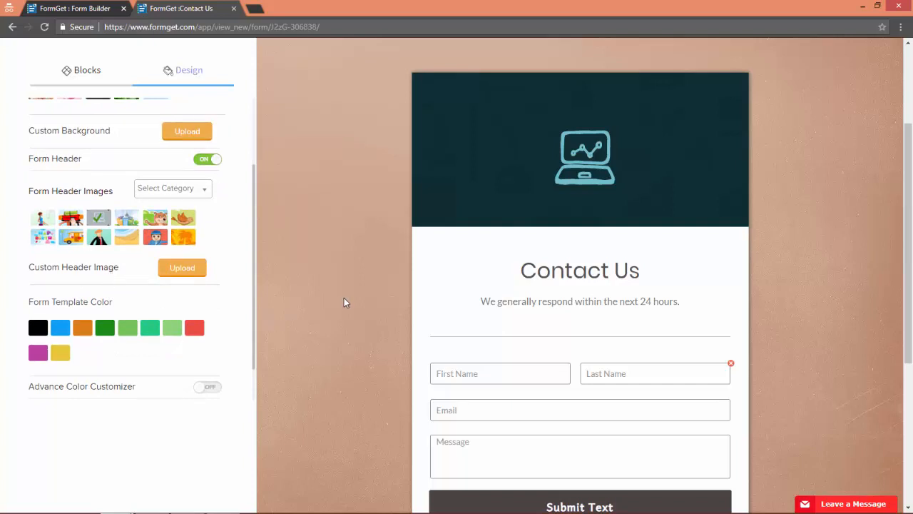
pyautogui.scroll(-3, 348, 305)
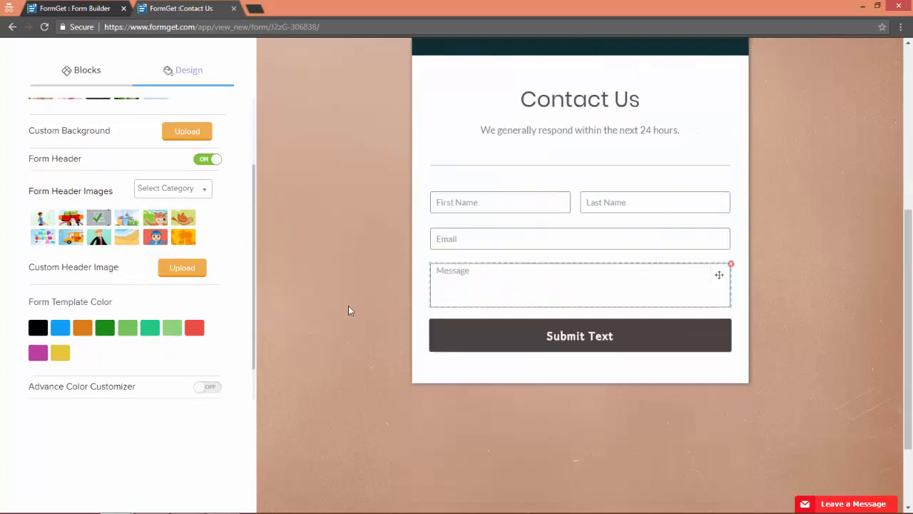
pyautogui.click(65, 329)
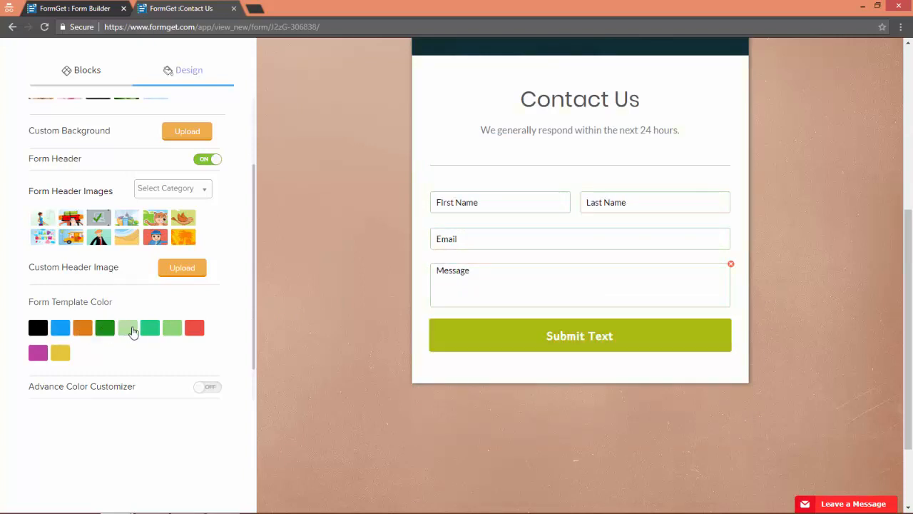
pyautogui.click(199, 330)
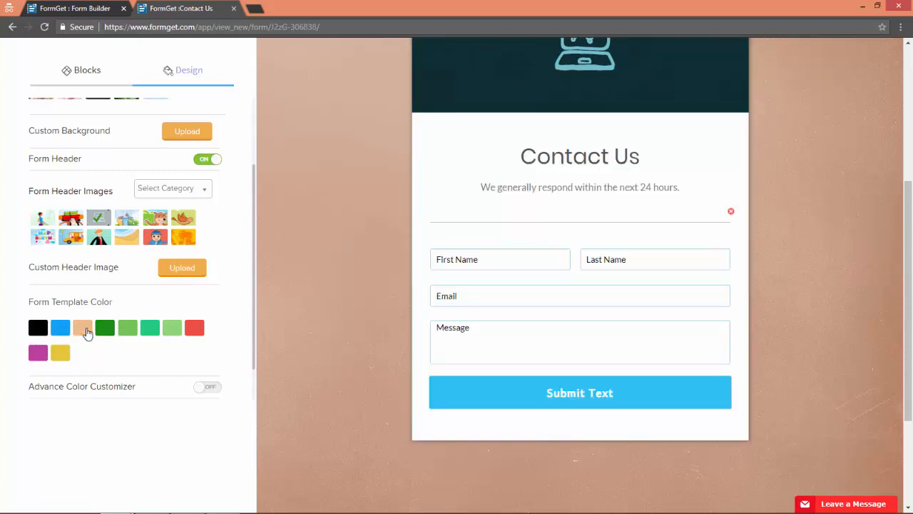
# Turn on the Advance Color Customizer and look through its header, background, field border and text color settings
pyautogui.scroll(-1, 154, 362)
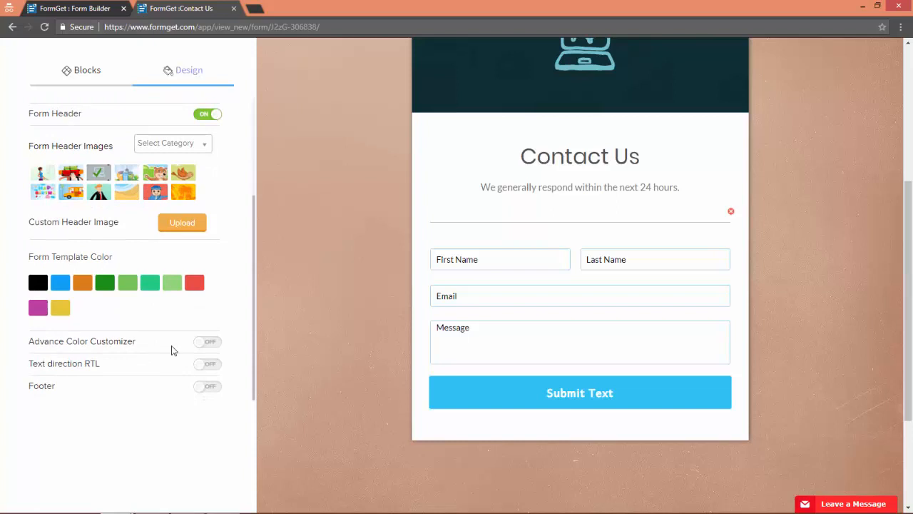
pyautogui.click(207, 344)
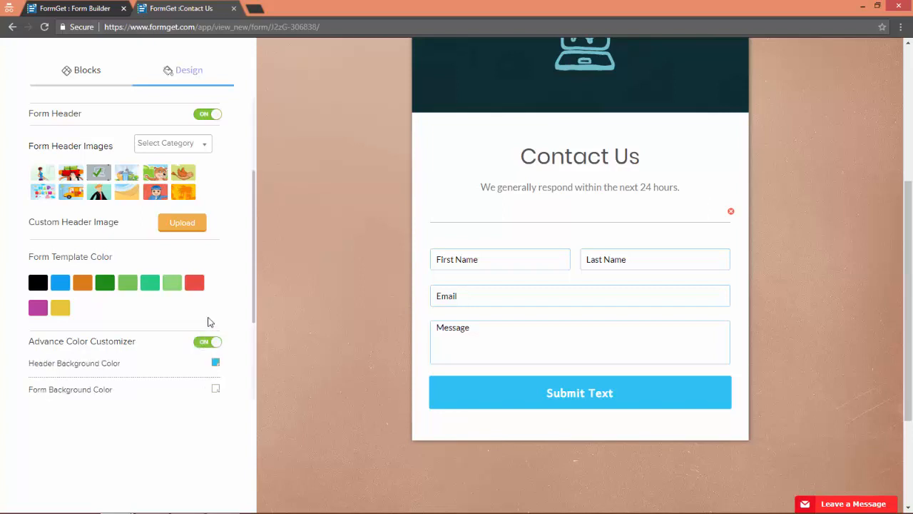
pyautogui.scroll(-3, 206, 318)
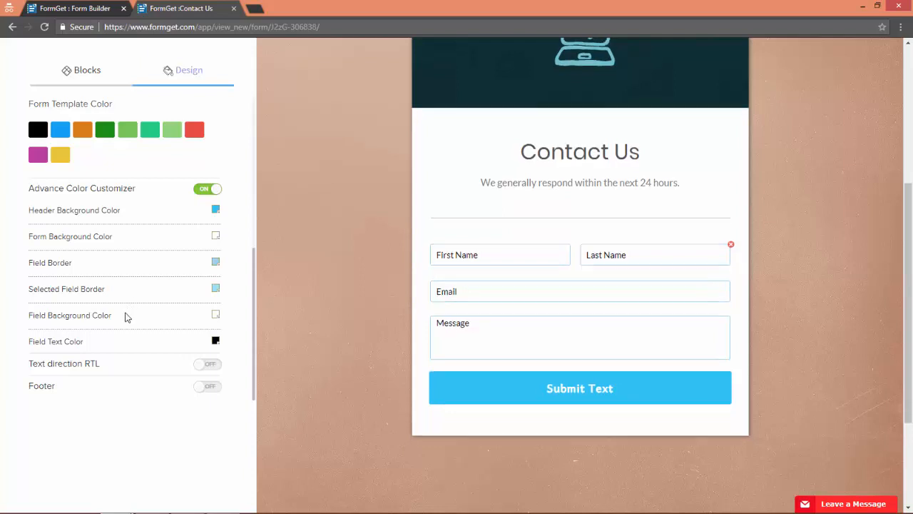
pyautogui.scroll(-3, 122, 323)
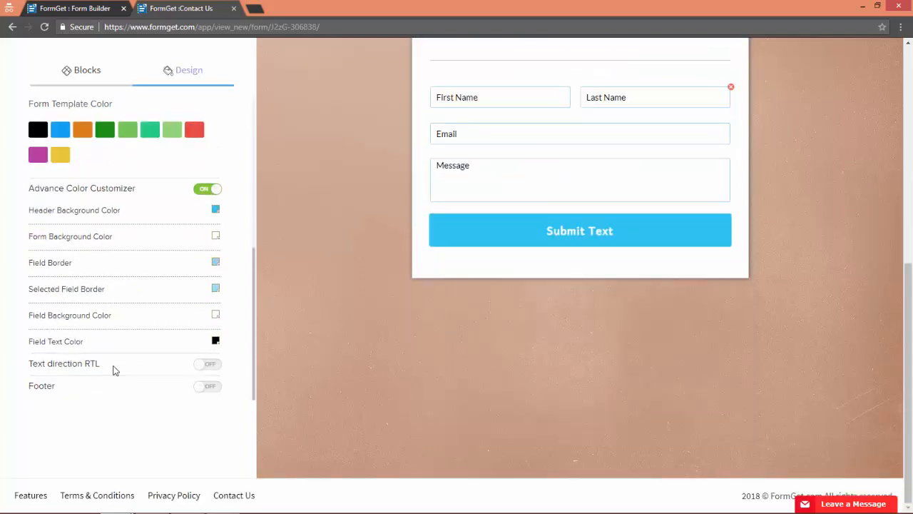
# Turn the form footer on and back off
pyautogui.click(208, 387)
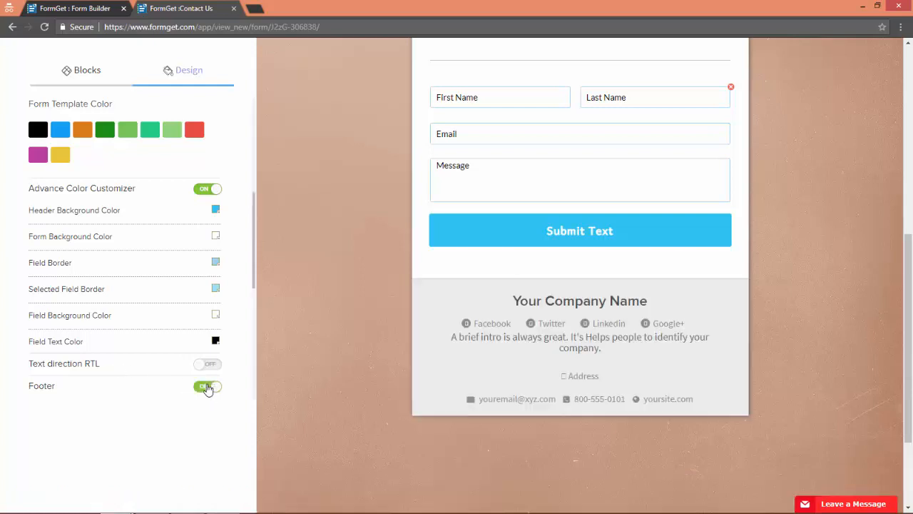
pyautogui.click(208, 387)
# Review the restyled form from the header image to the submit button and bring up the available form blocks
pyautogui.scroll(5, 344, 306)
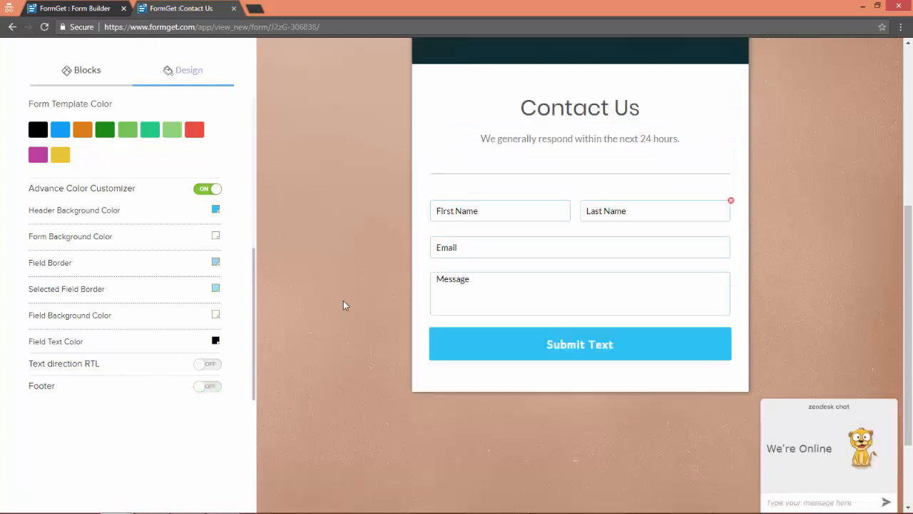
pyautogui.scroll(3, 125, 133)
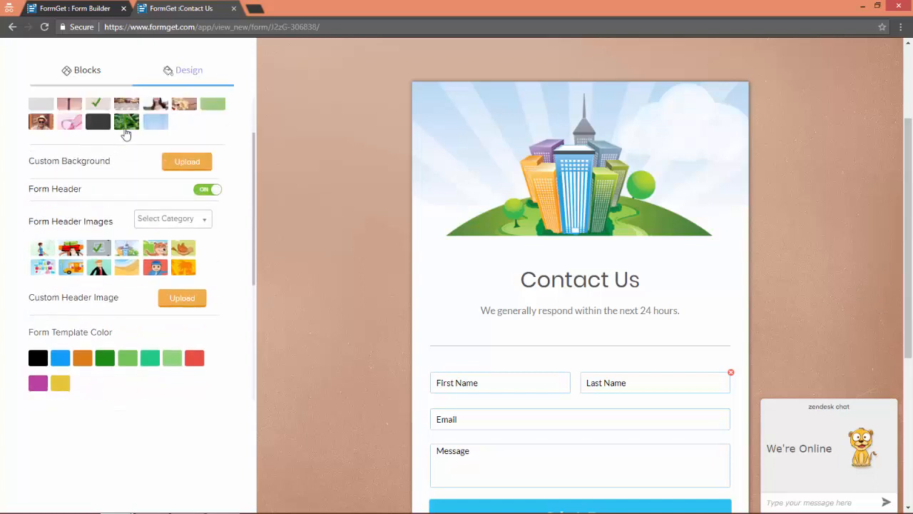
pyautogui.scroll(1, 341, 168)
pyautogui.scroll(-3, 326, 202)
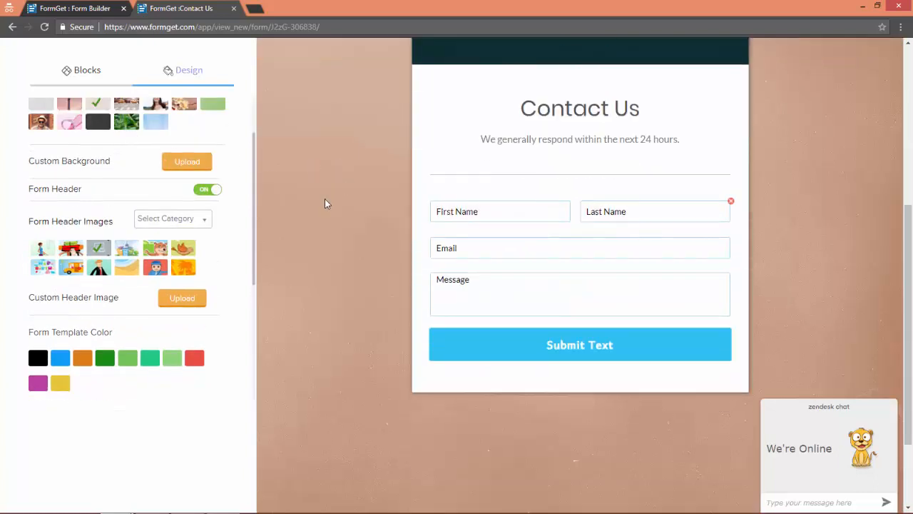
pyautogui.scroll(1, 303, 203)
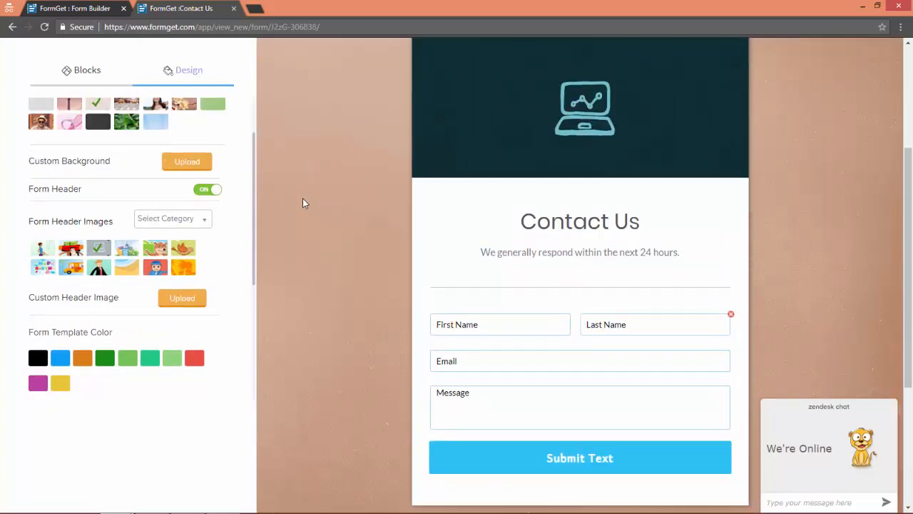
pyautogui.scroll(-1, 303, 203)
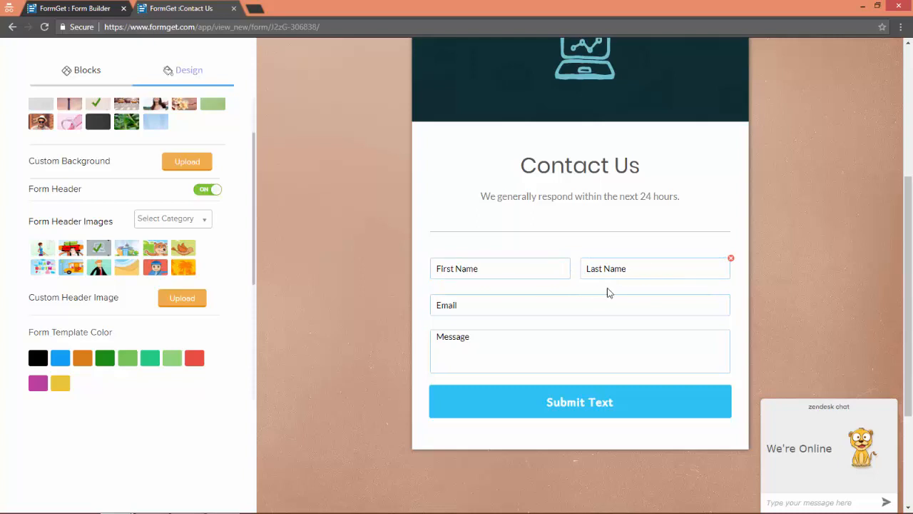
pyautogui.click(86, 70)
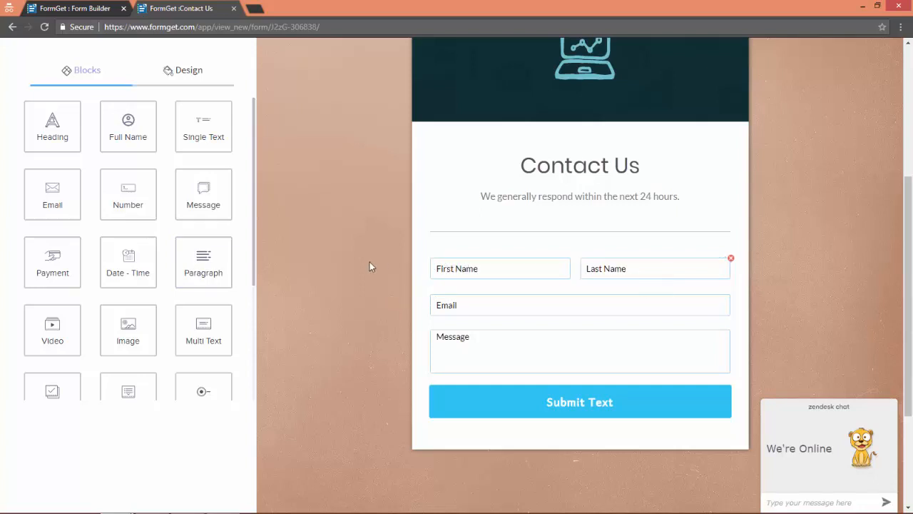
pyautogui.scroll(3, 351, 279)
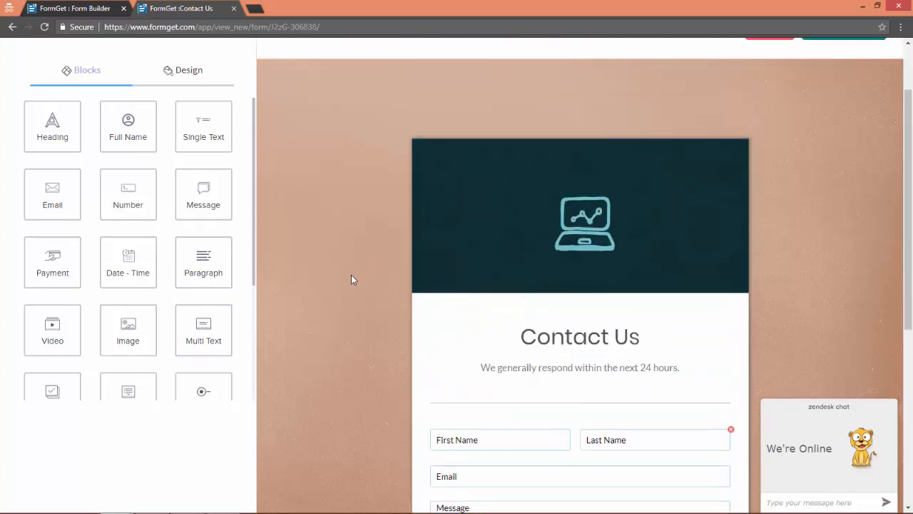
pyautogui.scroll(-3, 351, 279)
pyautogui.scroll(2, 351, 279)
pyautogui.scroll(-2, 351, 279)
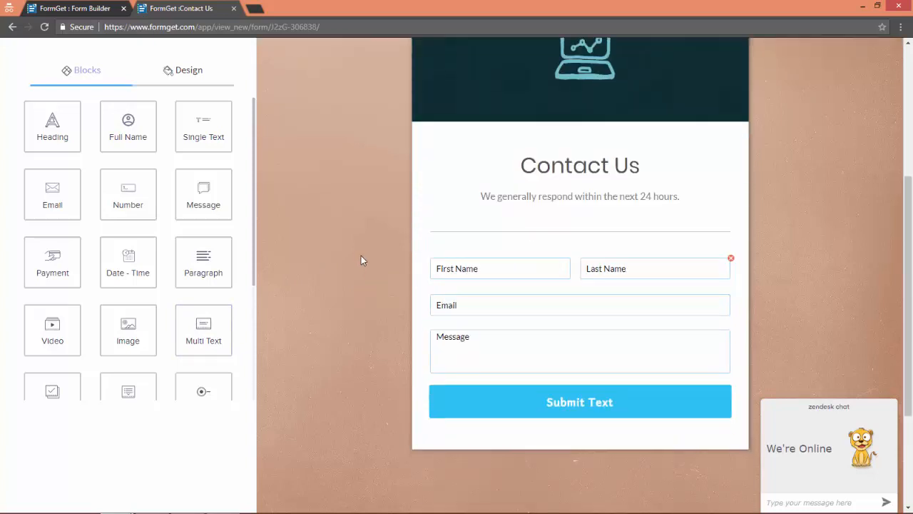
pyautogui.scroll(2, 361, 259)
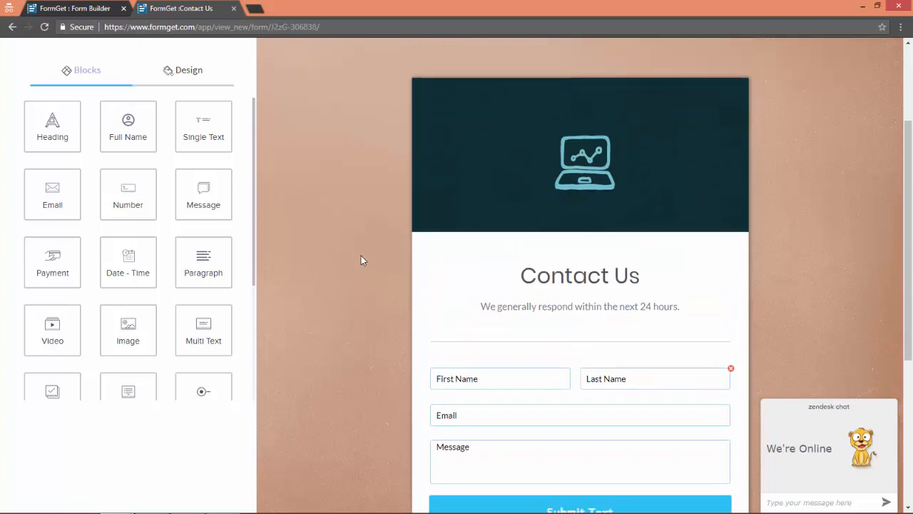
pyautogui.scroll(-2, 360, 259)
# Add an image, a video and a payment block to the form above the submit button
pyautogui.click(122, 334)
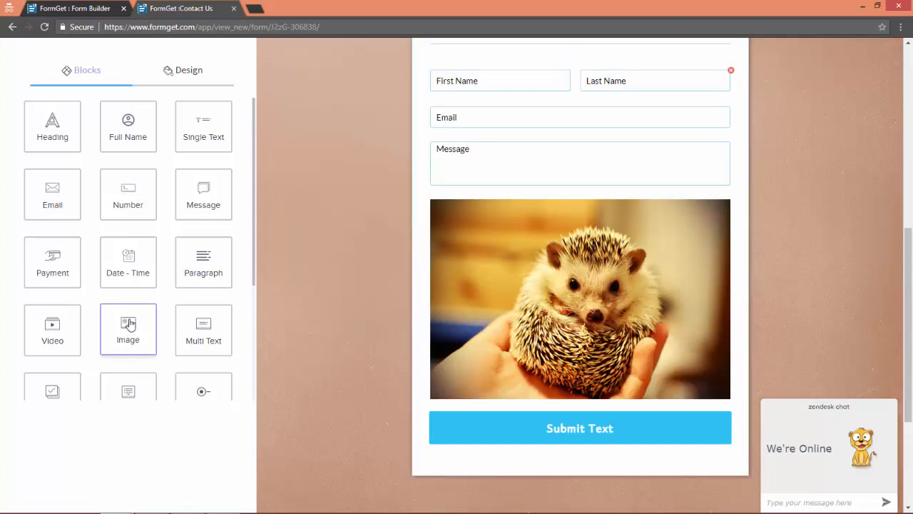
pyautogui.click(54, 324)
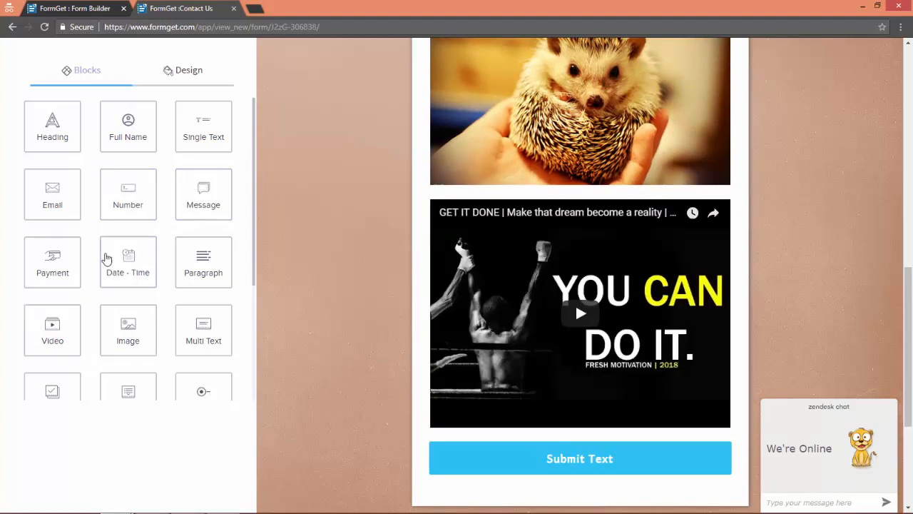
pyautogui.click(60, 267)
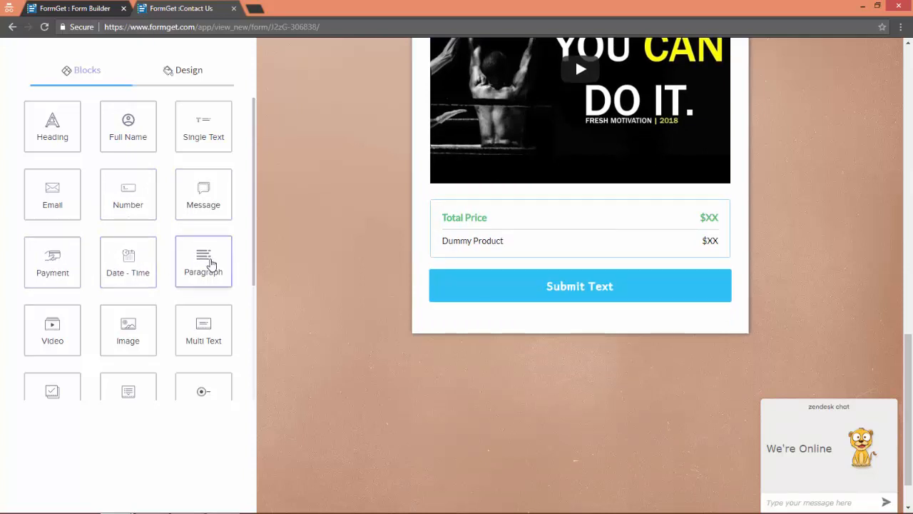
# Add a file upload, radio choices, a dropdown and a checkbox block below the payment block
pyautogui.scroll(-3, 210, 265)
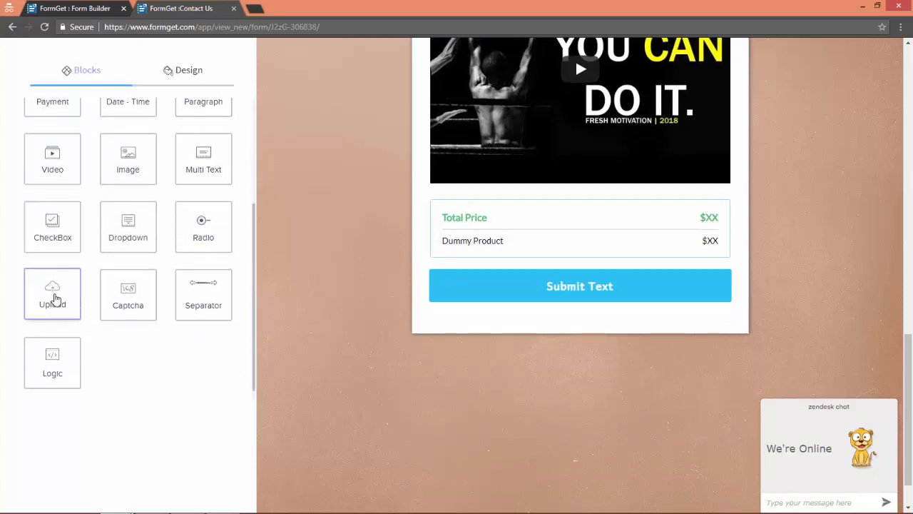
pyautogui.click(55, 300)
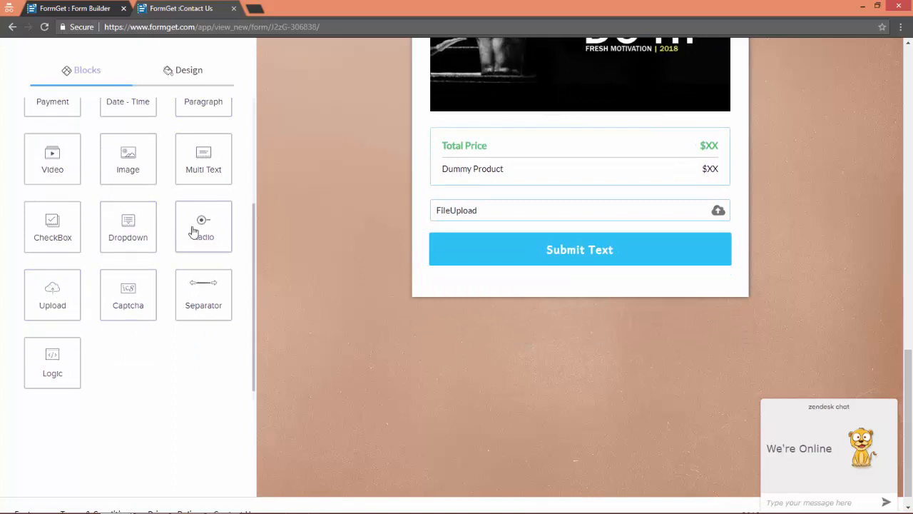
pyautogui.click(200, 216)
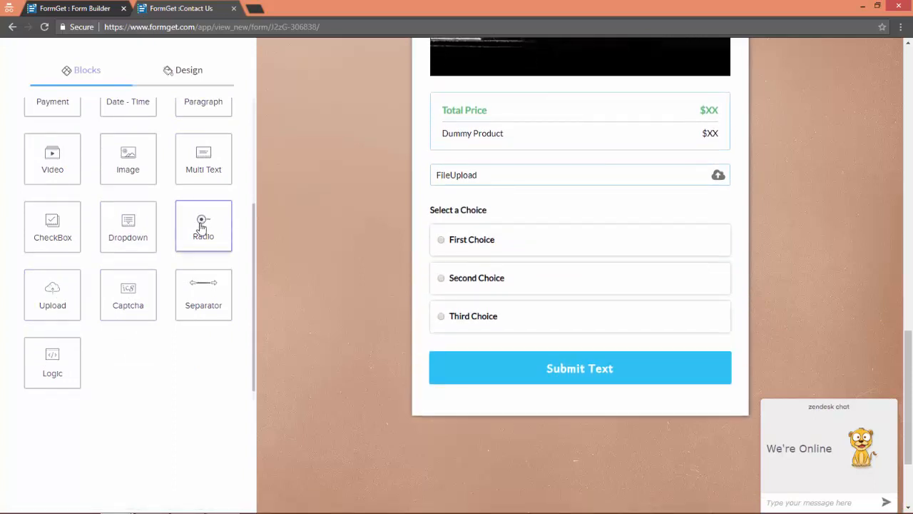
pyautogui.click(136, 224)
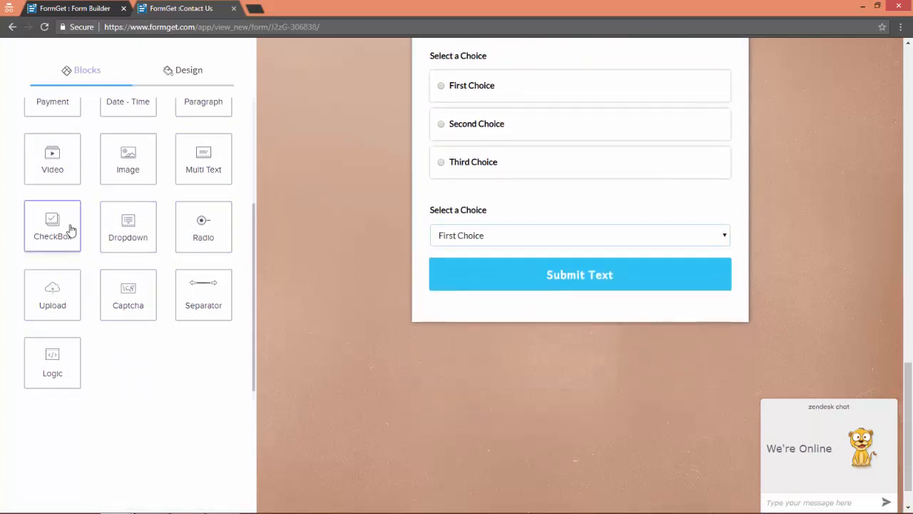
pyautogui.click(69, 228)
# Align the "Contact Us" heading to the left
pyautogui.scroll(3, 239, 231)
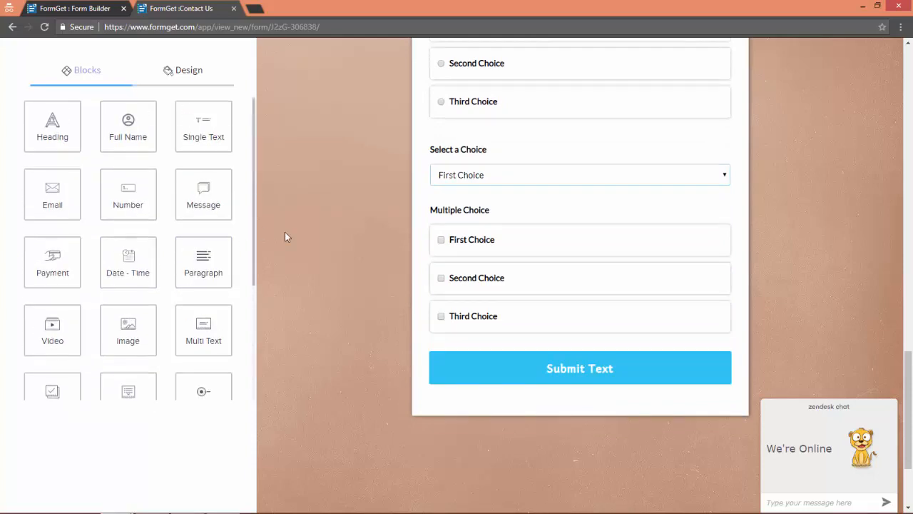
pyautogui.scroll(2, 343, 239)
pyautogui.scroll(14, 343, 240)
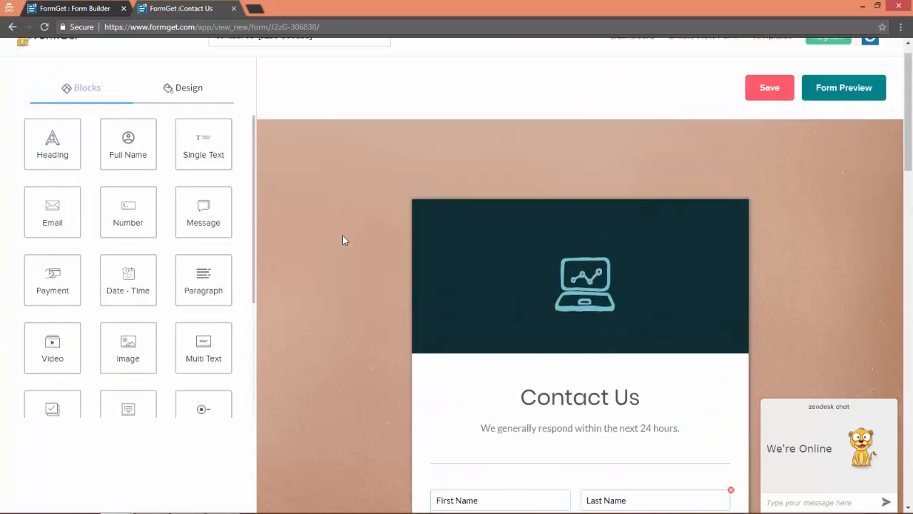
pyautogui.scroll(-3, 343, 240)
pyautogui.scroll(2, 342, 240)
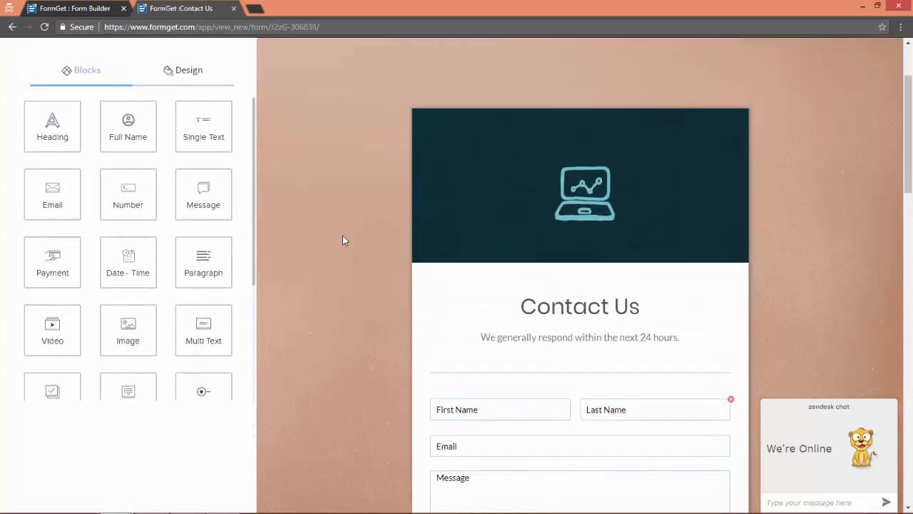
pyautogui.scroll(-1, 342, 239)
pyautogui.click(626, 252)
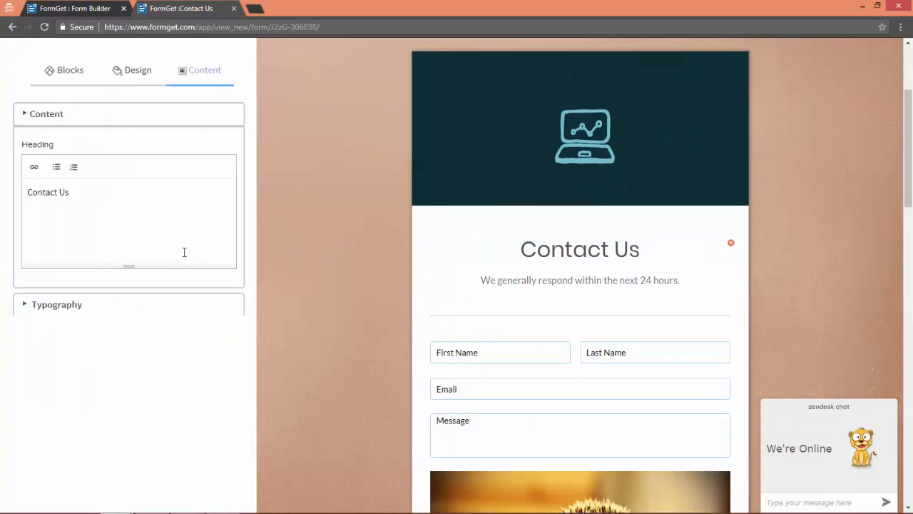
pyautogui.click(107, 305)
pyautogui.click(142, 171)
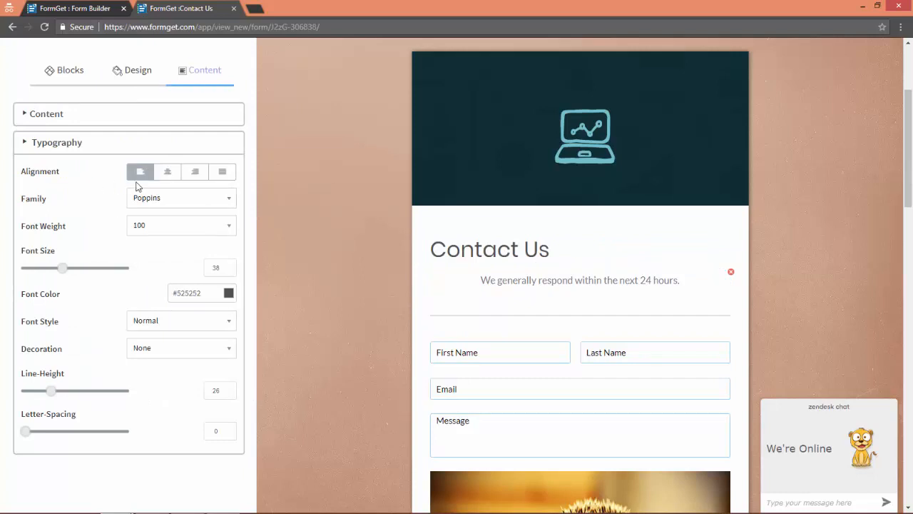
# Align the text "We generally respond within the next 24 hours." to the left
pyautogui.click(671, 282)
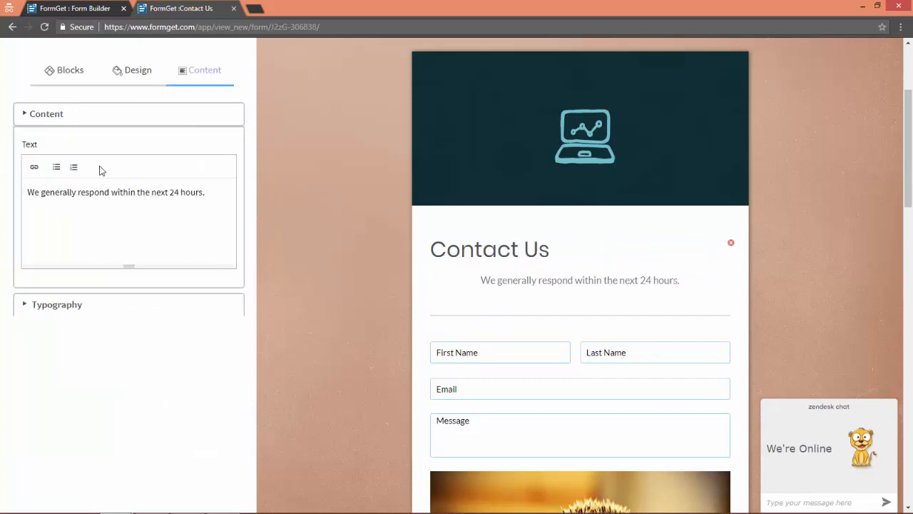
pyautogui.click(46, 115)
pyautogui.click(46, 115)
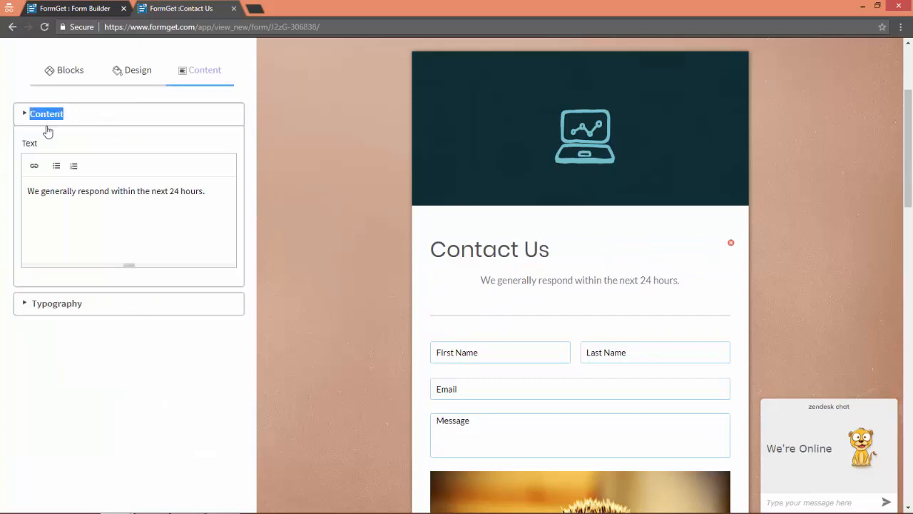
pyautogui.click(61, 307)
pyautogui.click(143, 174)
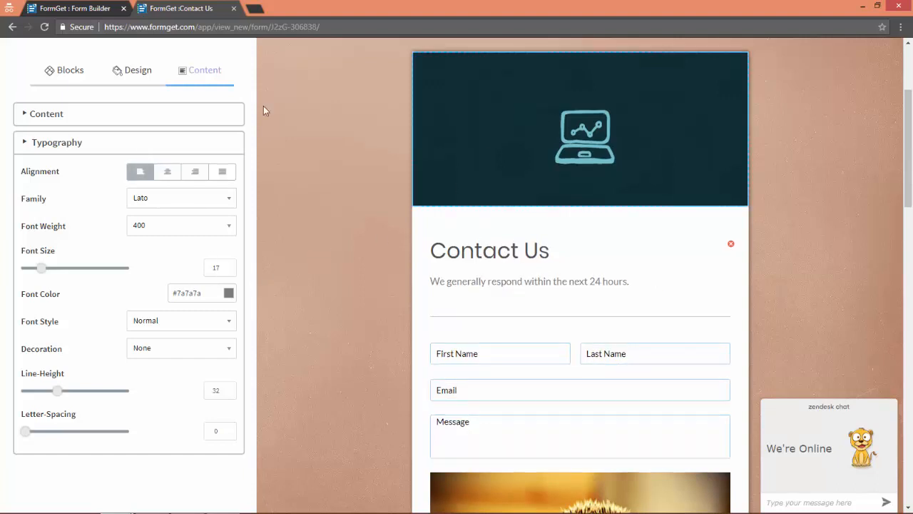
# Turn off the form header in the form's design settings
pyautogui.click(123, 74)
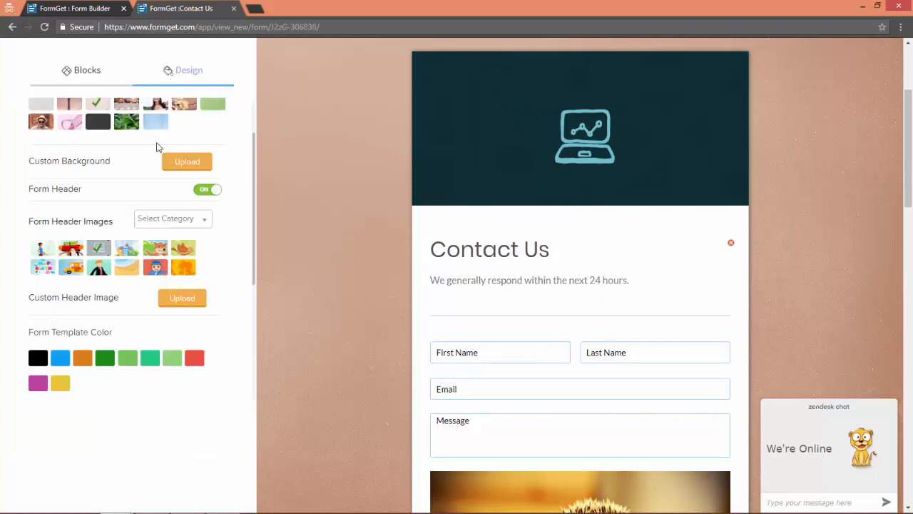
pyautogui.click(208, 189)
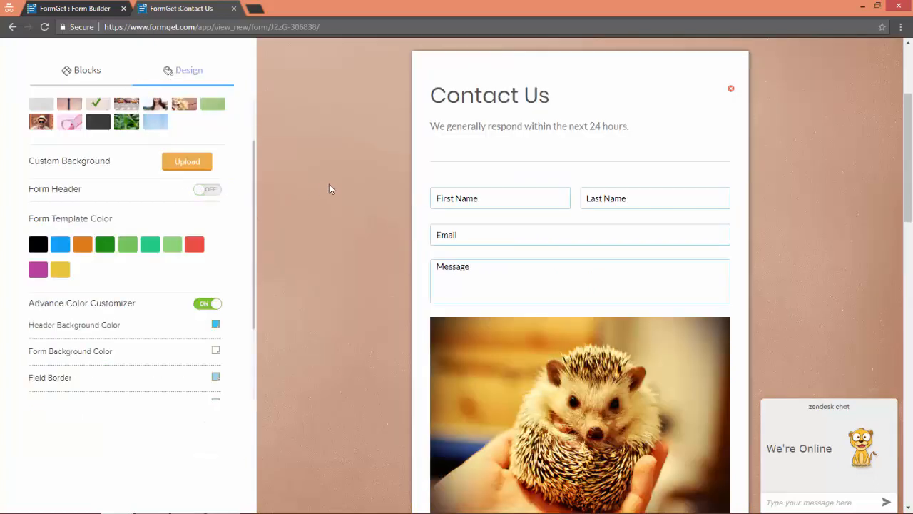
# Delete the hedgehog image, the video and the payment block below the Message field
pyautogui.click(580, 414)
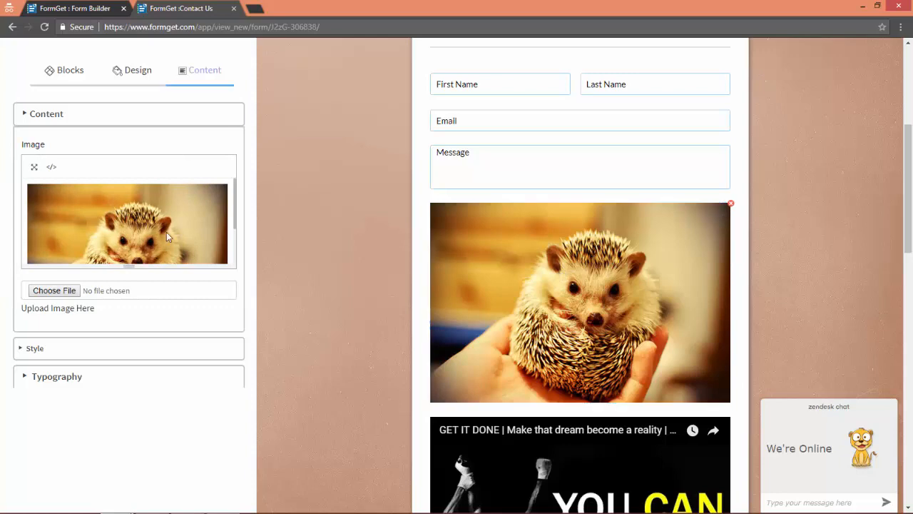
pyautogui.scroll(-3, 593, 314)
pyautogui.scroll(3, 575, 292)
pyautogui.moveTo(733, 207); pyautogui.dragTo(732, 208)
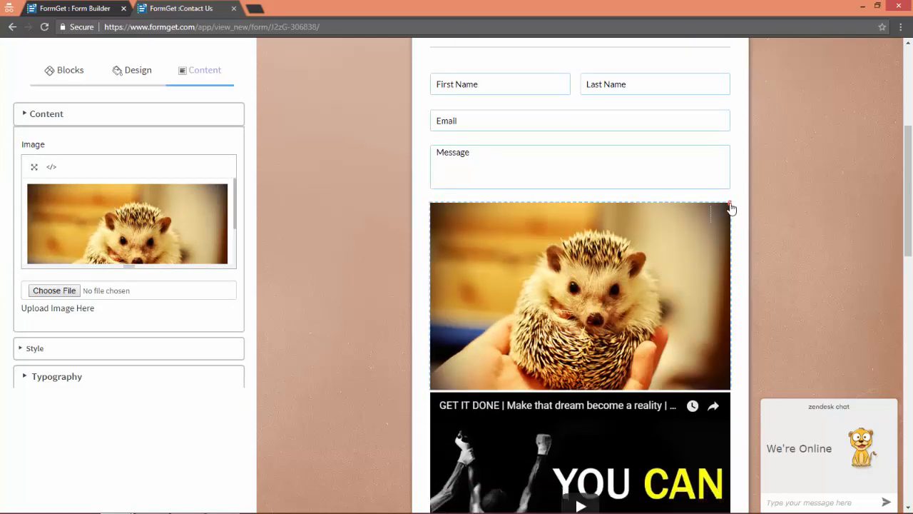
pyautogui.click(730, 206)
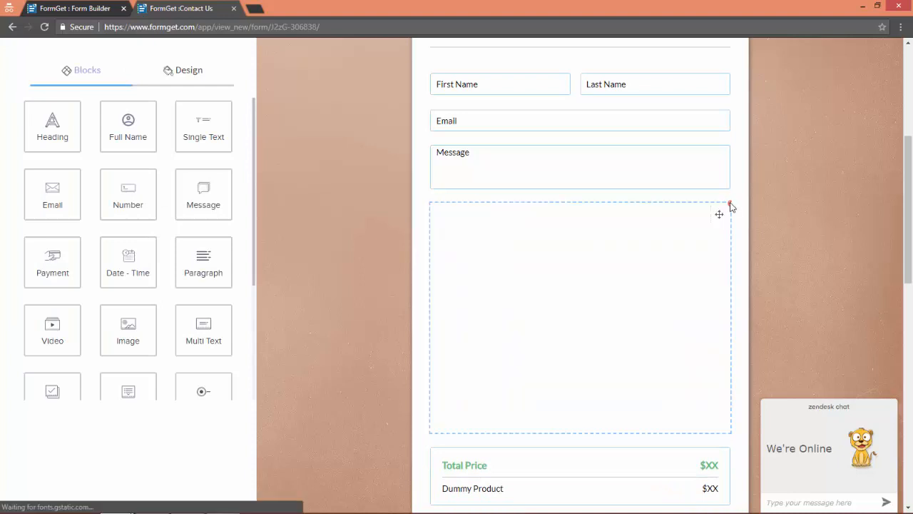
pyautogui.click(731, 206)
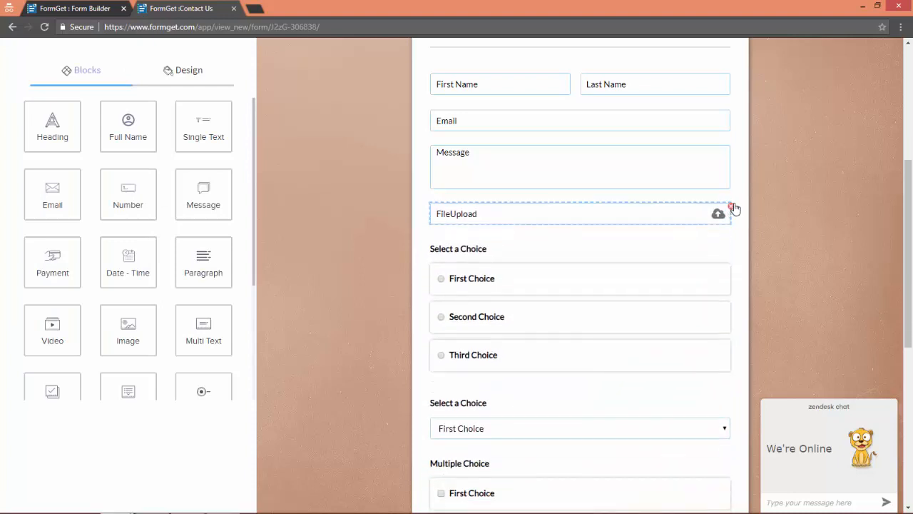
# Remove the file upload, radio choices, dropdown and Multiple Choice checkbox blocks between the Message field and the submit button
pyautogui.click(732, 207)
pyautogui.click(732, 207)
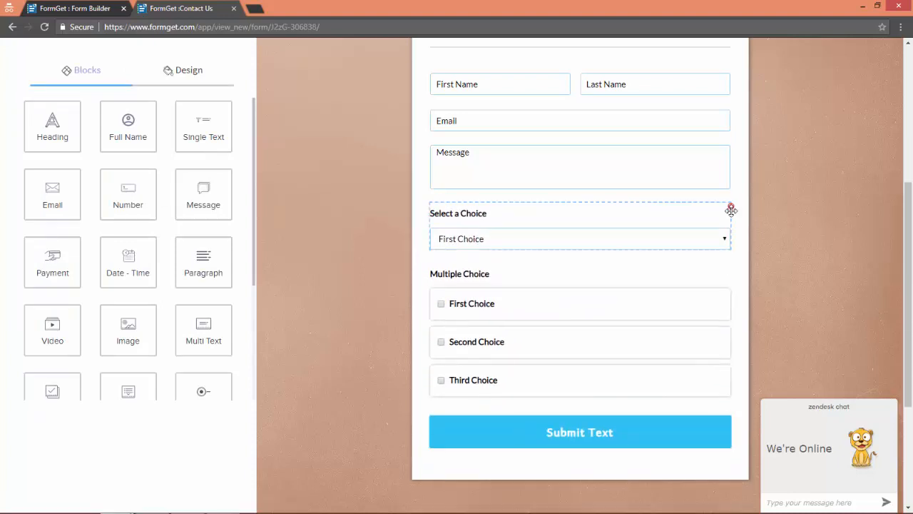
pyautogui.click(731, 207)
pyautogui.click(731, 207)
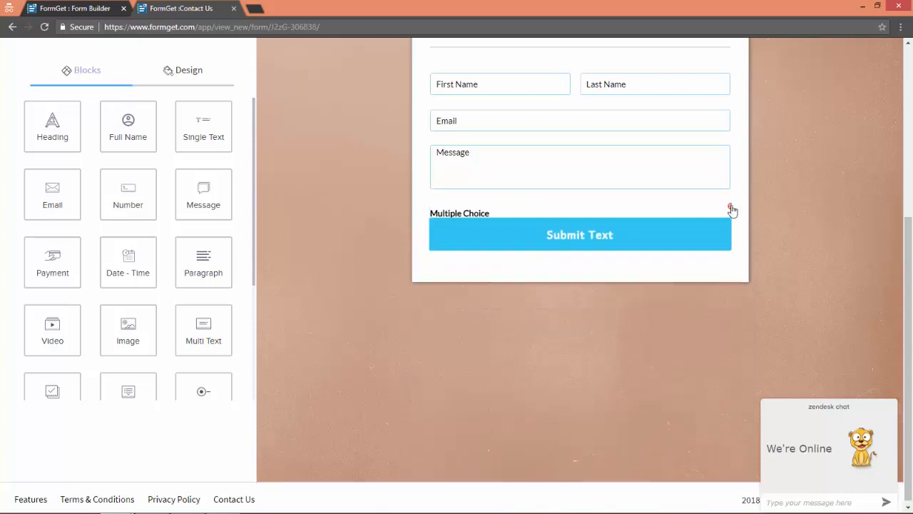
pyautogui.scroll(2, 250, 234)
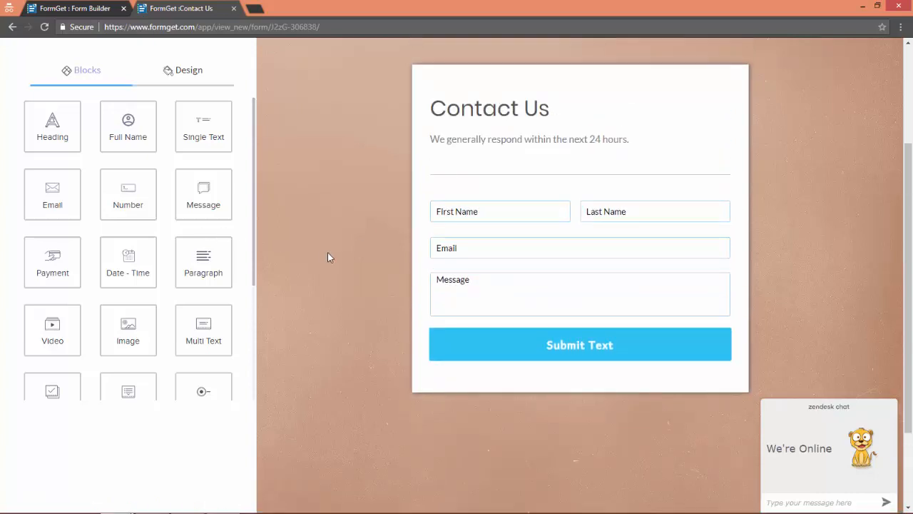